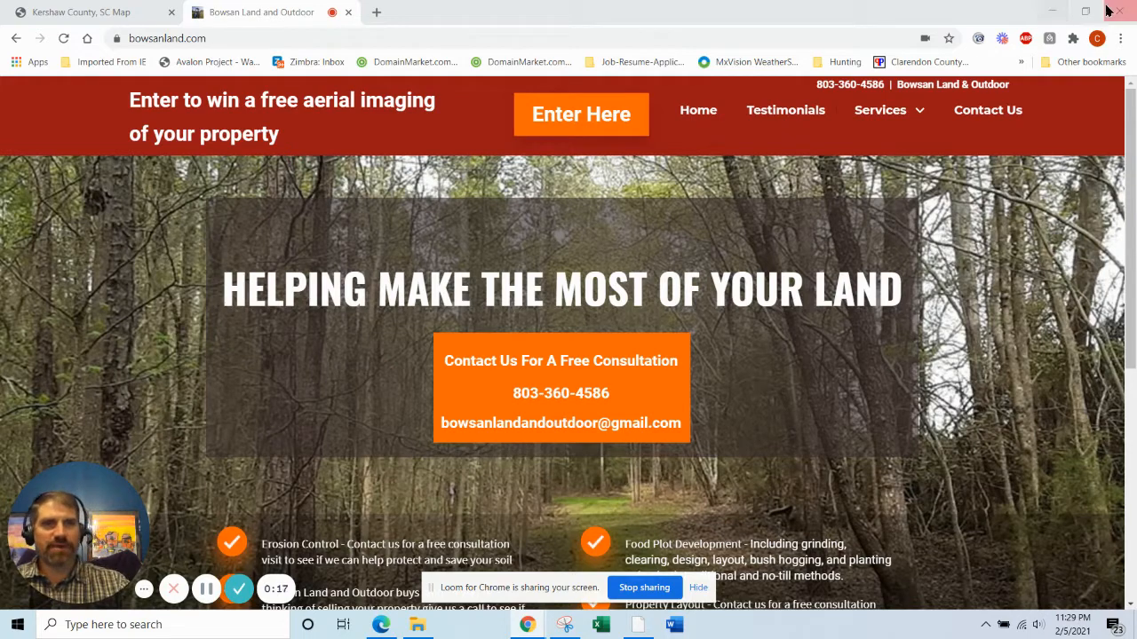
Switch to Google Earth Pro with the client's red tract boundaries on the map
left_click(1055, 13)
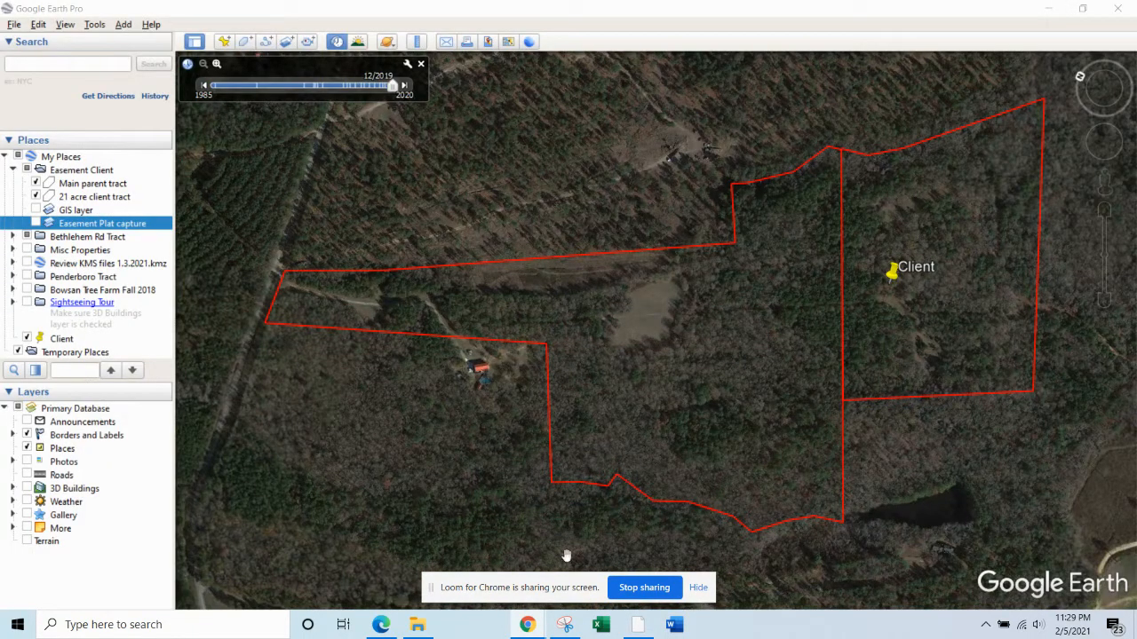
left_click(698, 588)
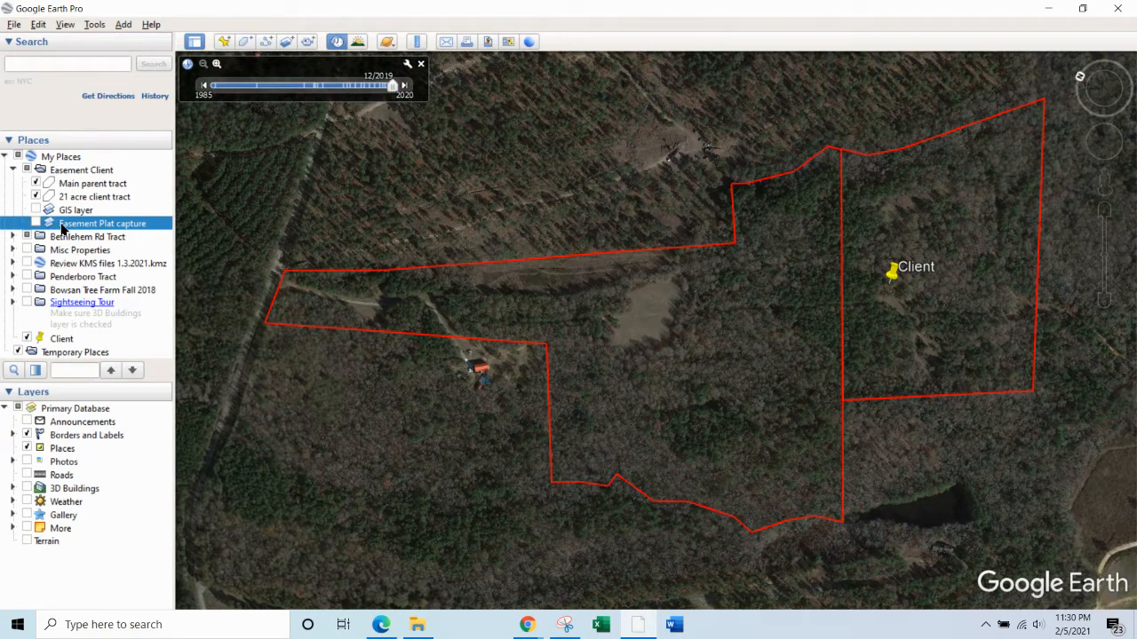
left_click(571, 628)
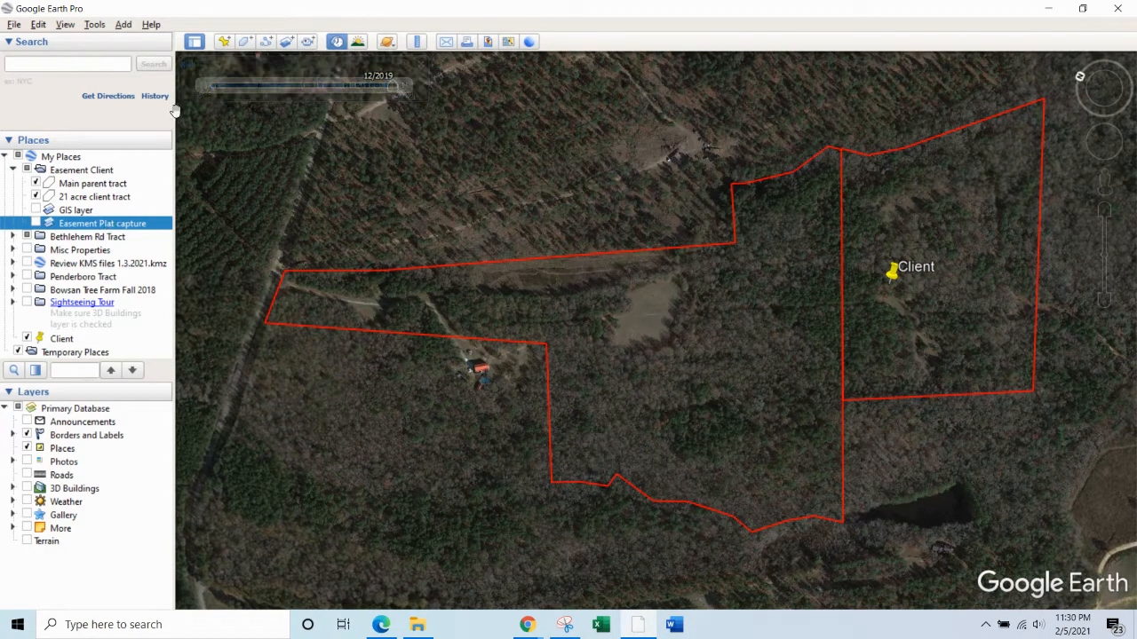
left_click(77, 170)
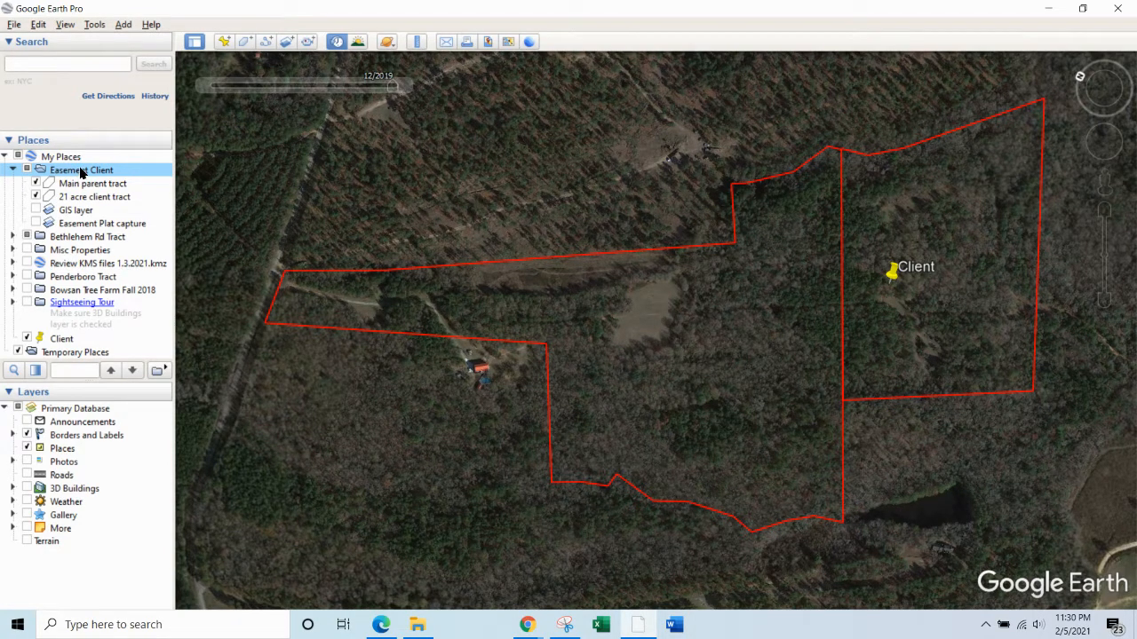
right_click(80, 172)
mouse_move(142, 177)
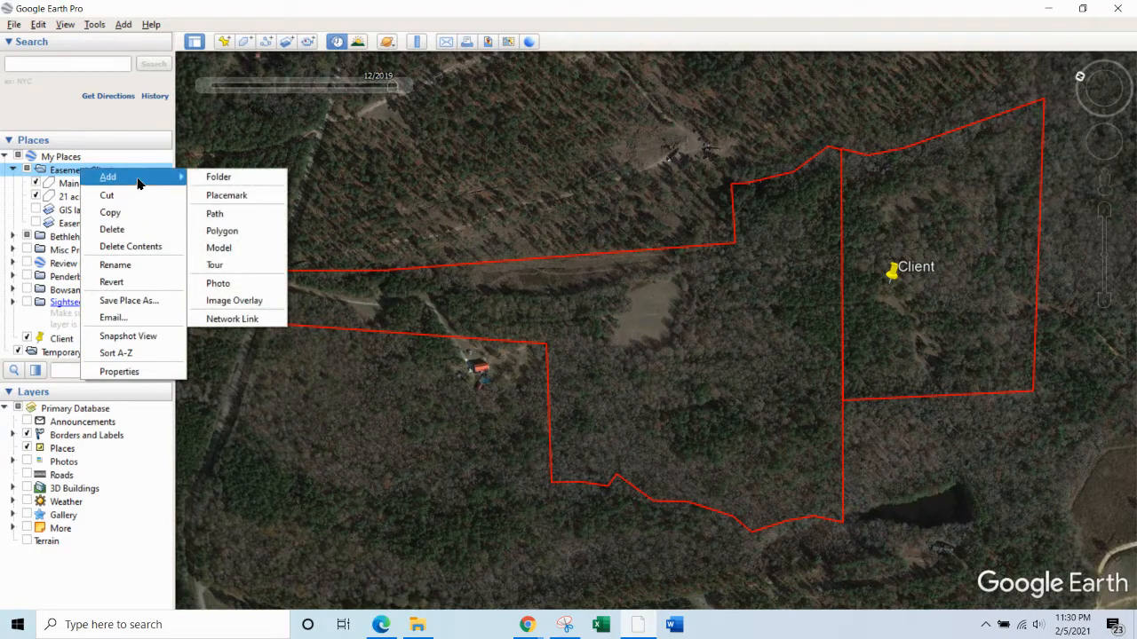
left_click(247, 300)
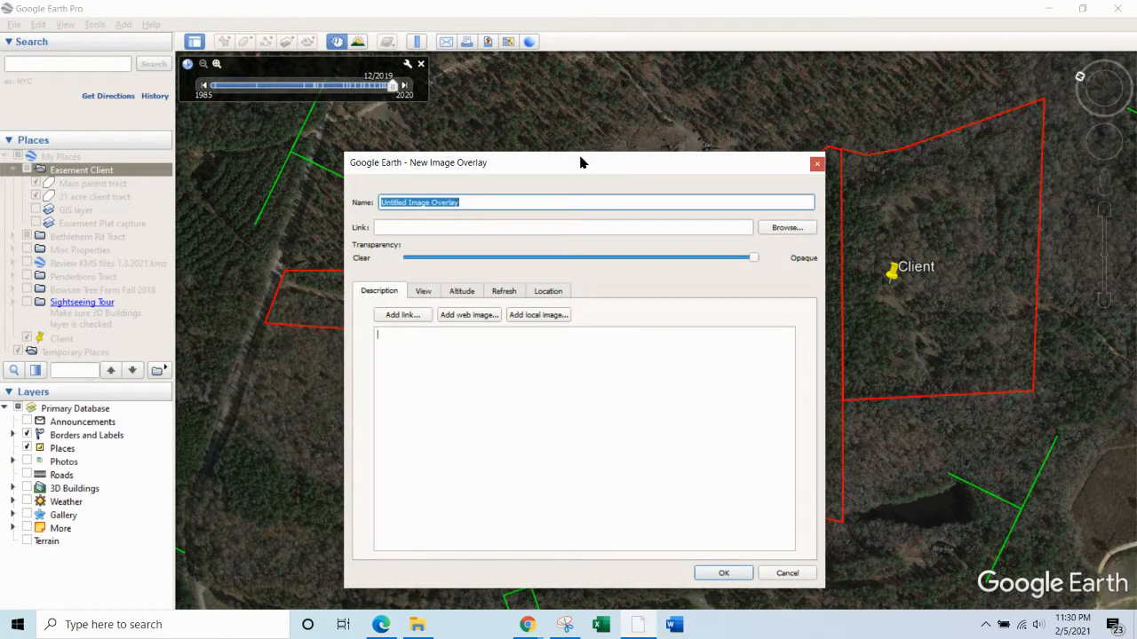
left_click_drag(578, 161, 586, 137)
left_click(795, 202)
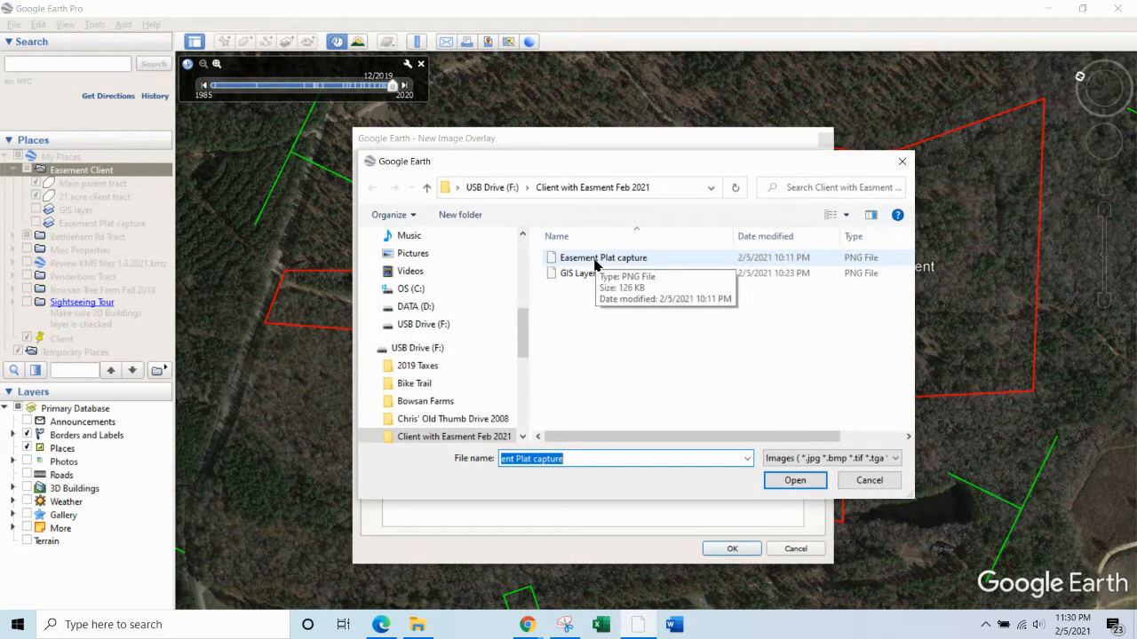
left_click(869, 480)
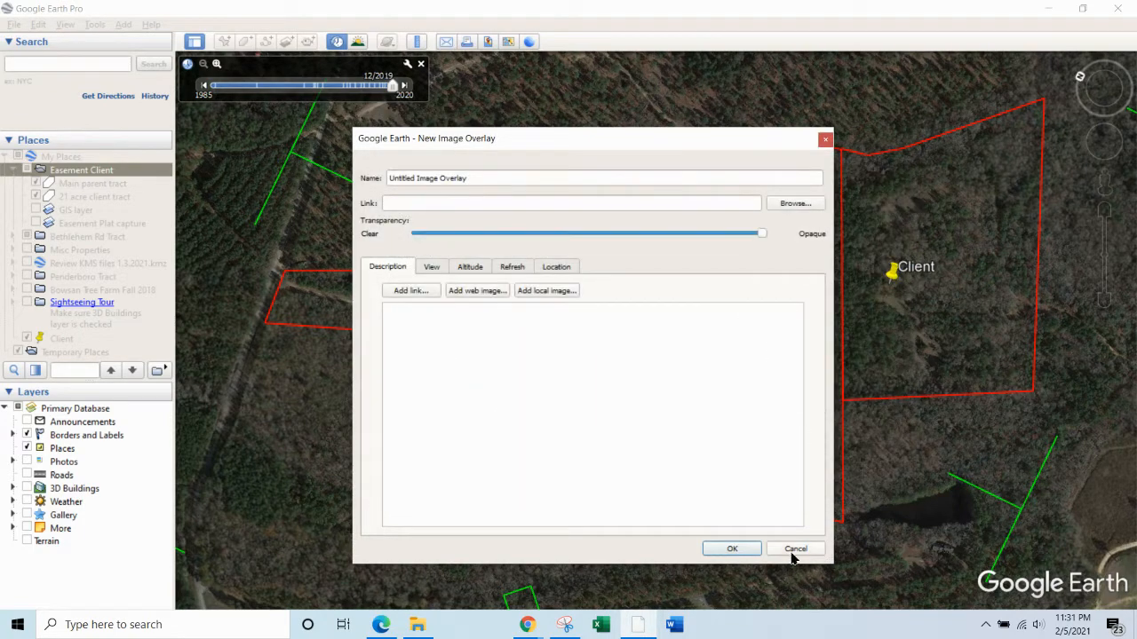
left_click(792, 548)
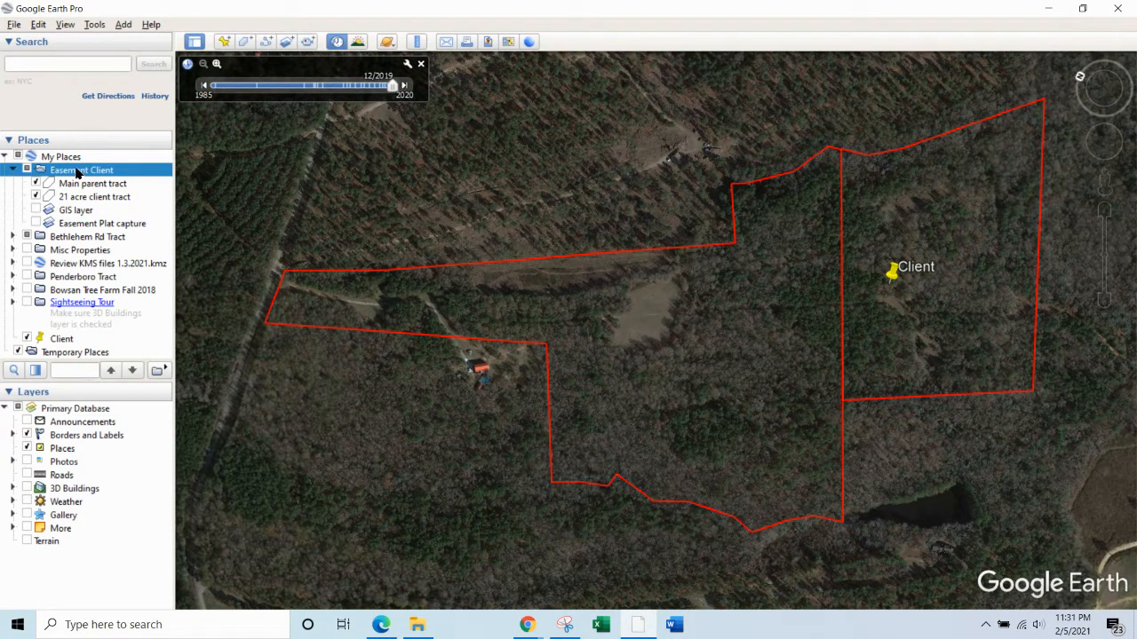
Start a new image overlay in the Easement Client folder, copy the plat image's file name, and load Easement Plat capture.PNG
left_click(124, 25)
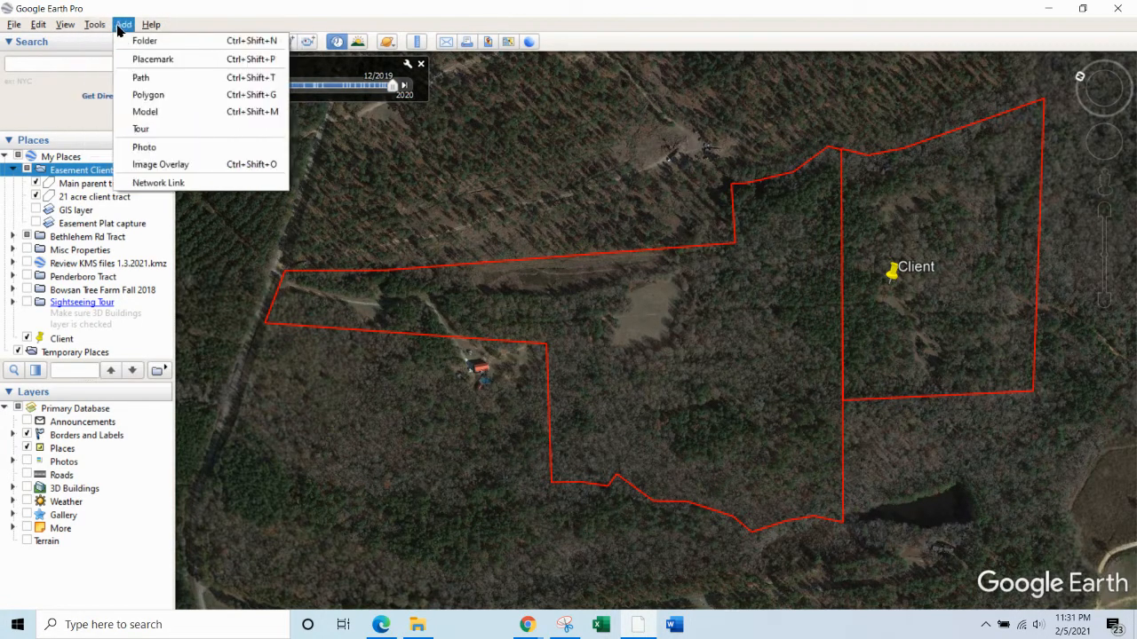
left_click(164, 164)
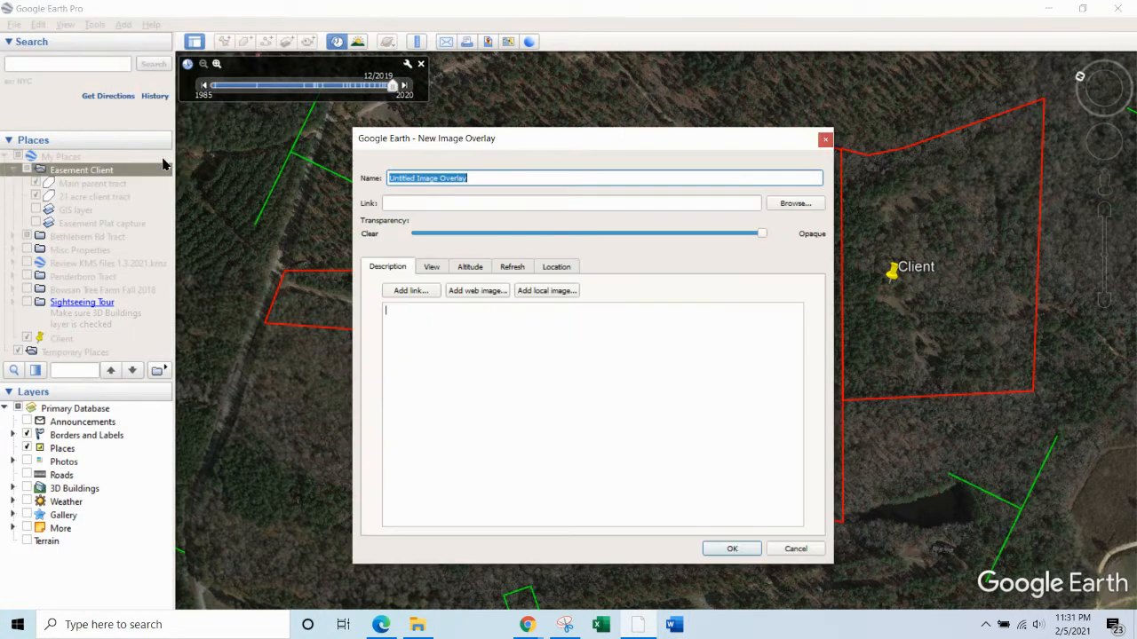
left_click(791, 205)
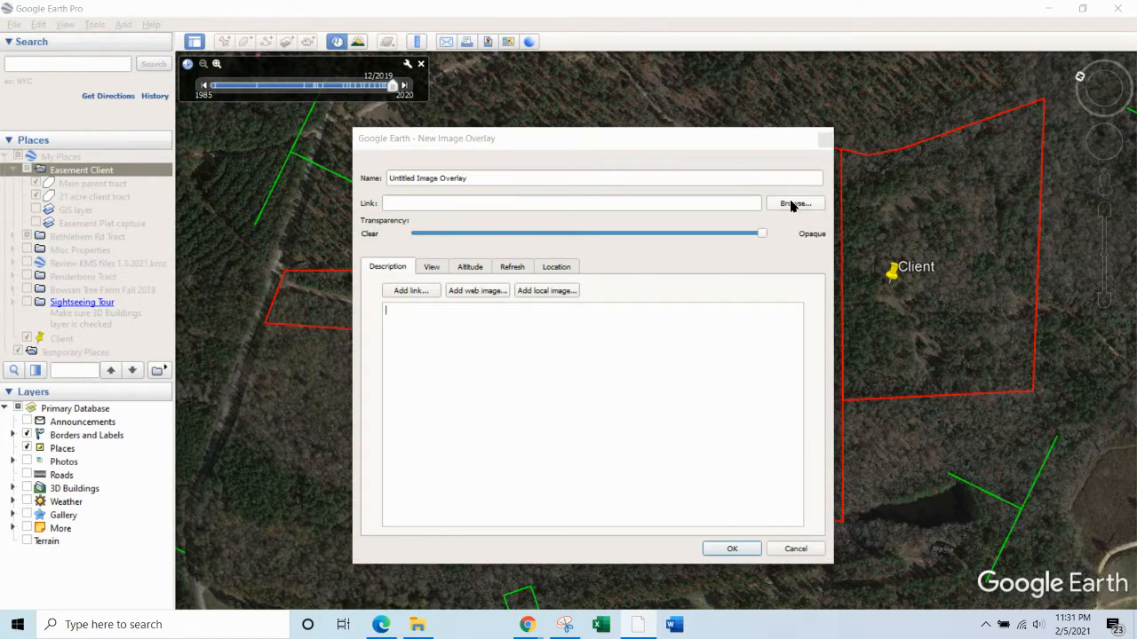
left_click(619, 258)
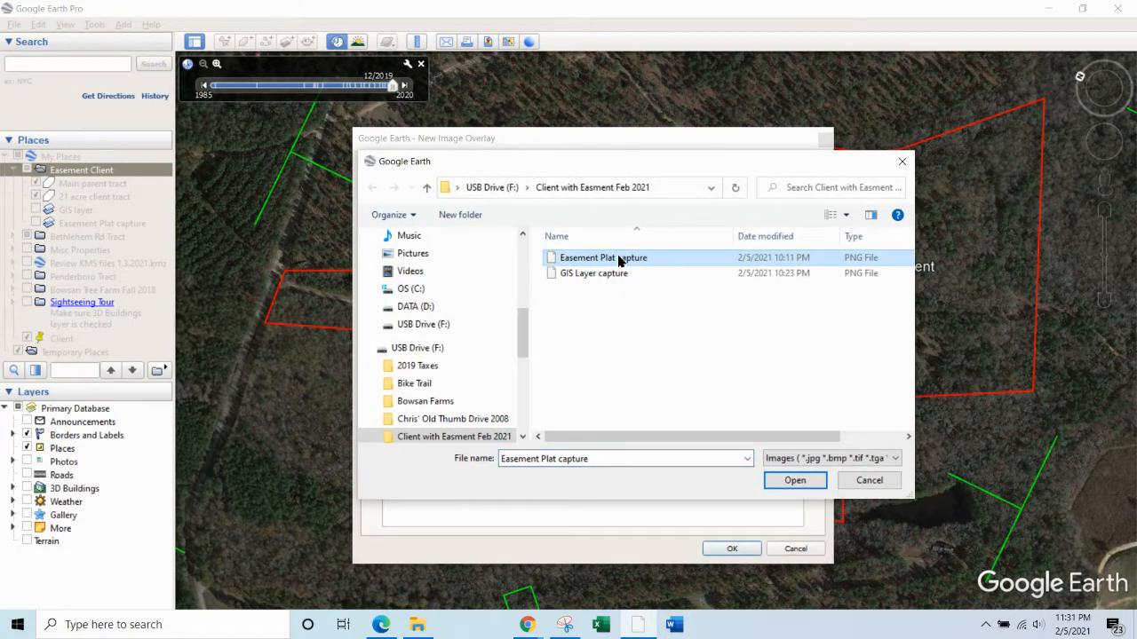
right_click(619, 258)
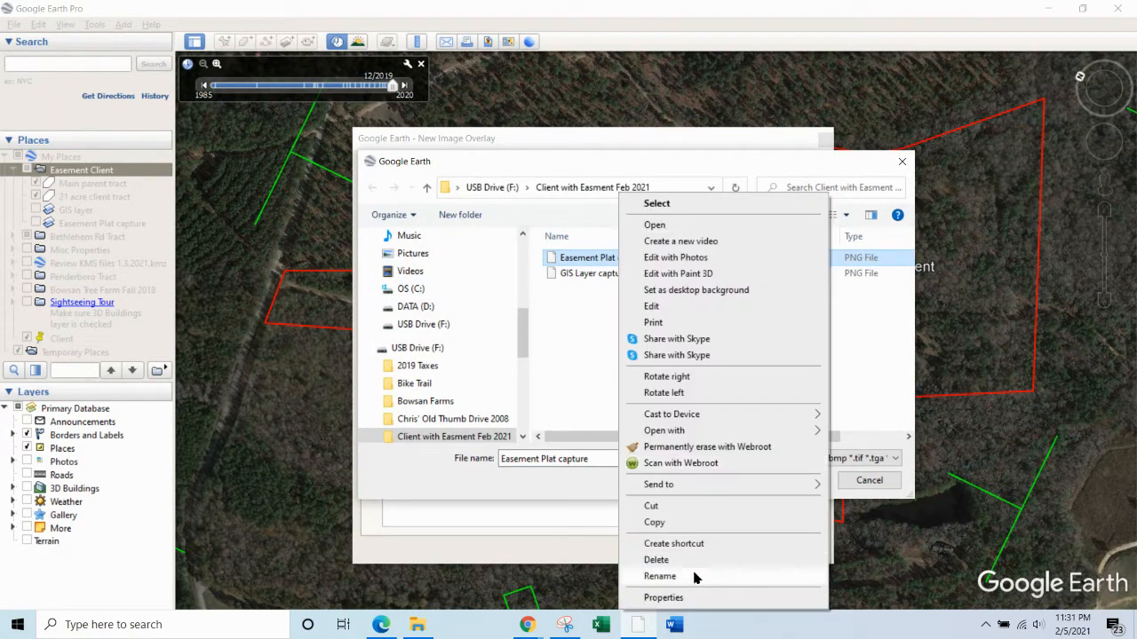
left_click(660, 576)
key("ctrl+c")
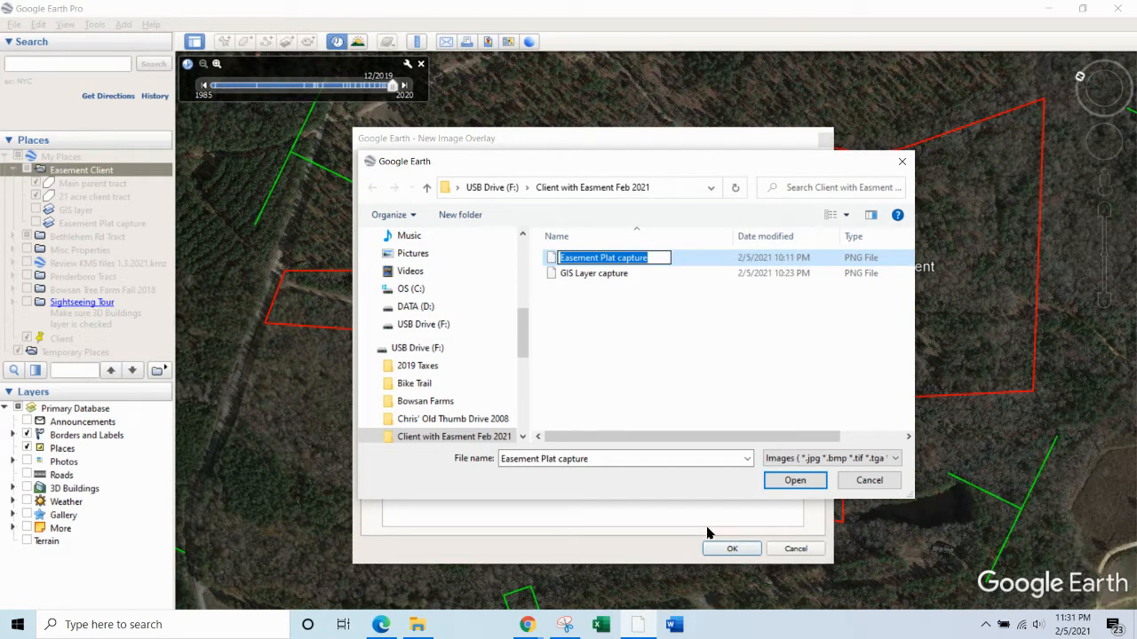
left_click(608, 259)
left_click(616, 315)
double_click(592, 259)
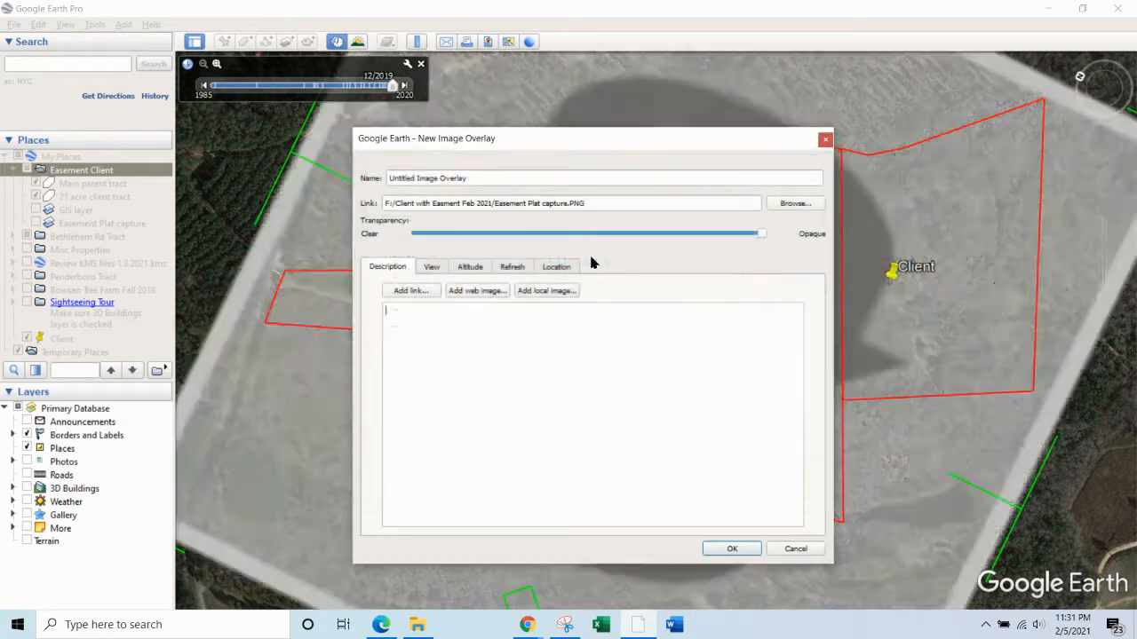
Name the new image overlay Easement Plat capture and save it
left_click_drag(612, 175, 352, 184)
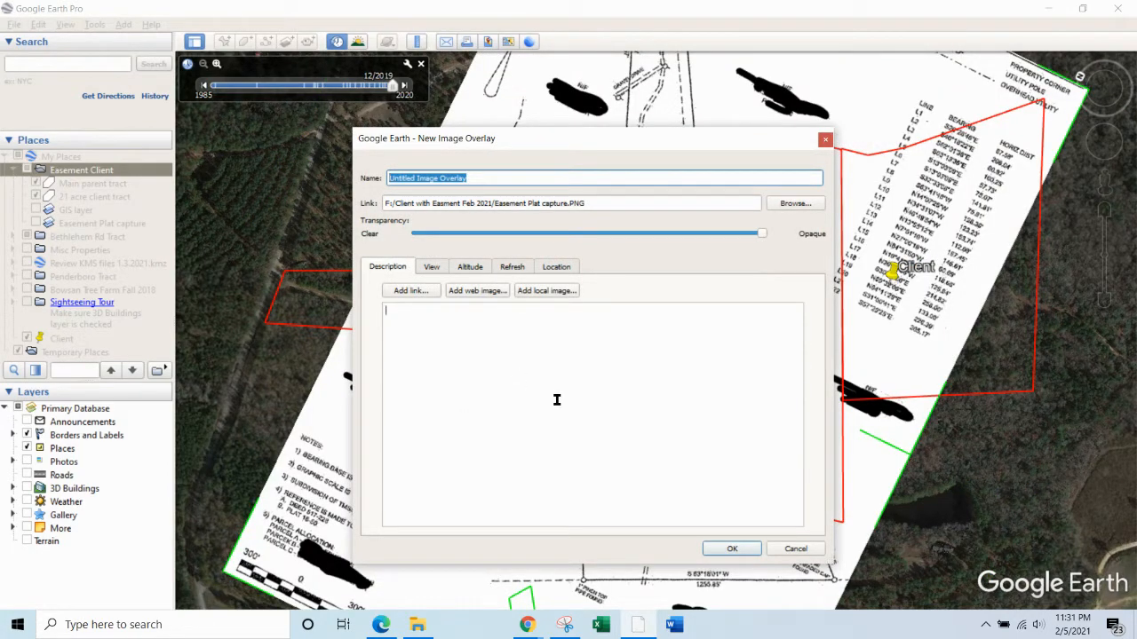
key("ctrl+v")
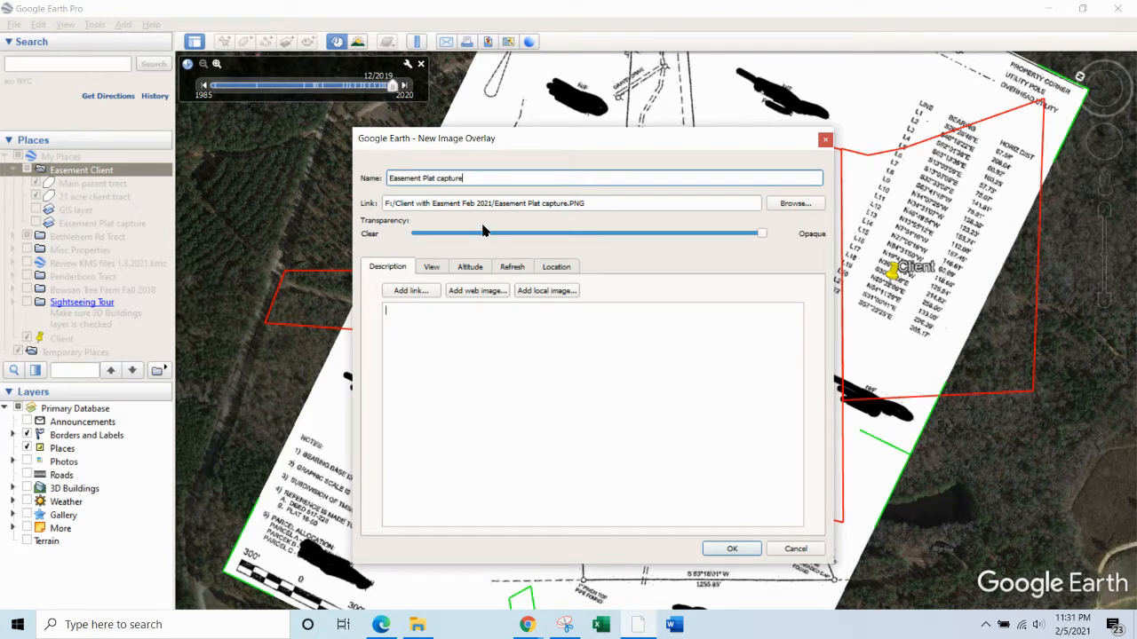
left_click_drag(482, 178, 382, 182)
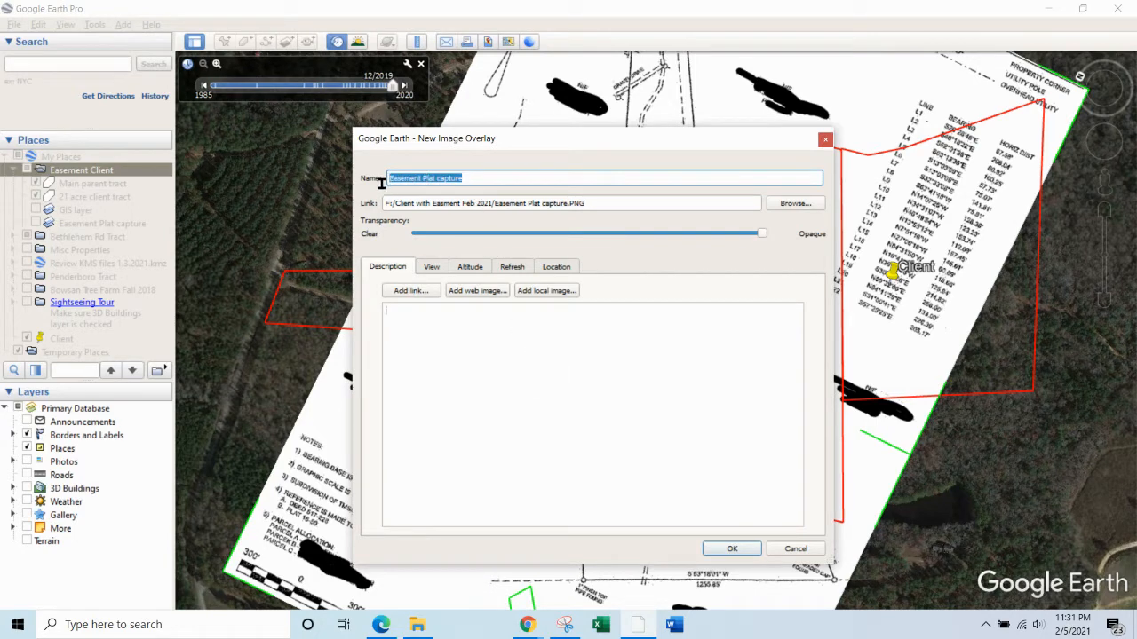
left_click(574, 362)
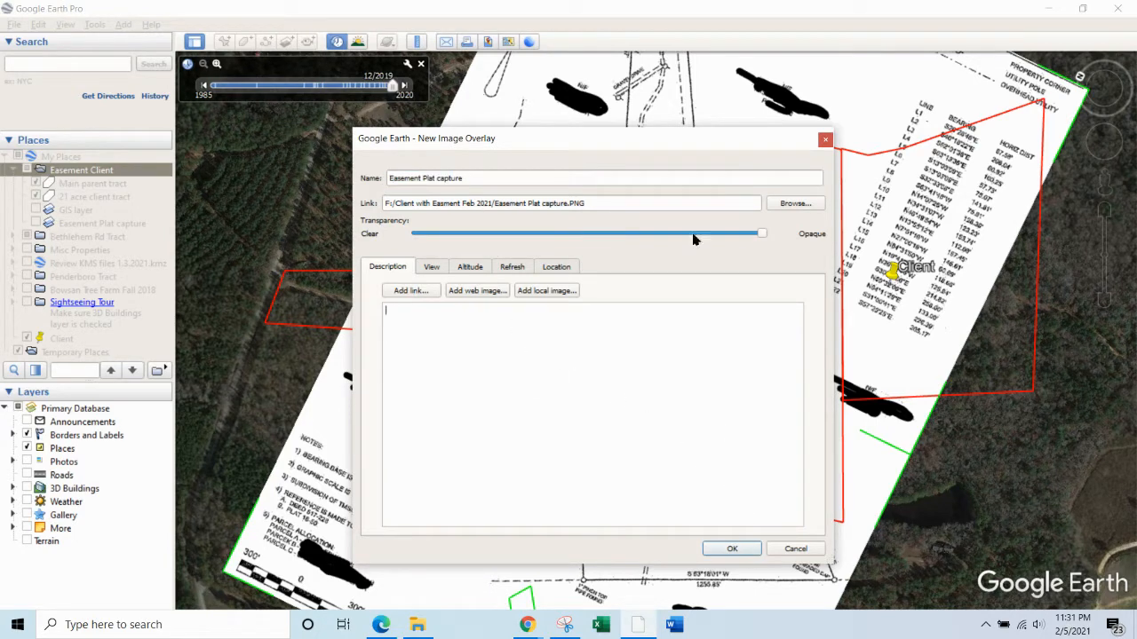
left_click(752, 551)
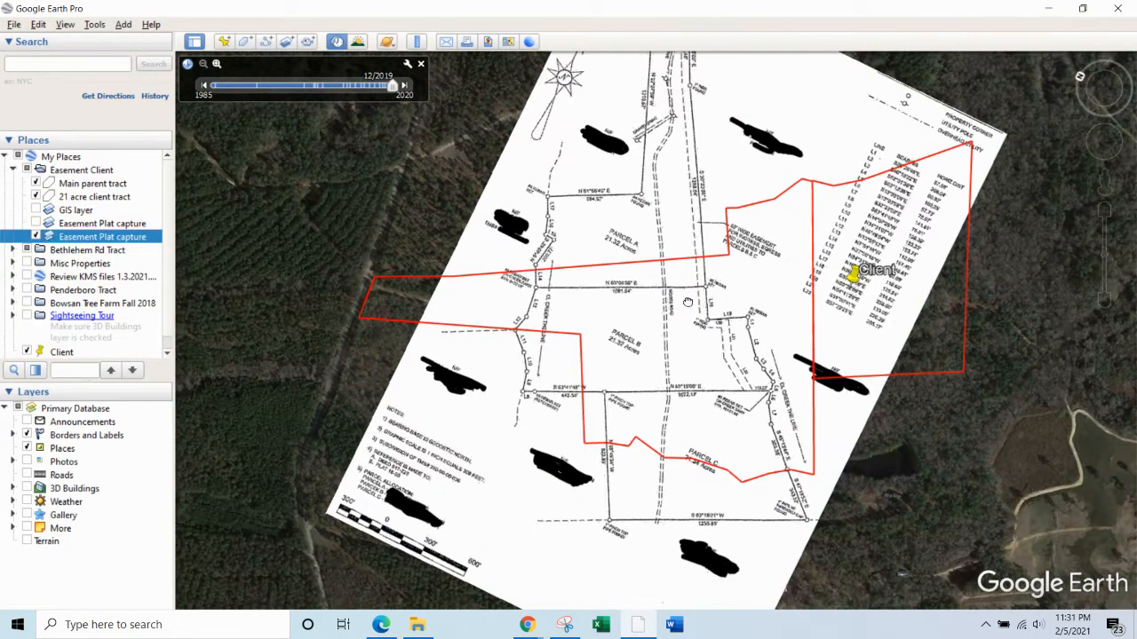
Hide the new Easement Plat capture overlay and show it again to compare it with the imagery underneath
left_click_drag(687, 302, 641, 302)
double_click(640, 302)
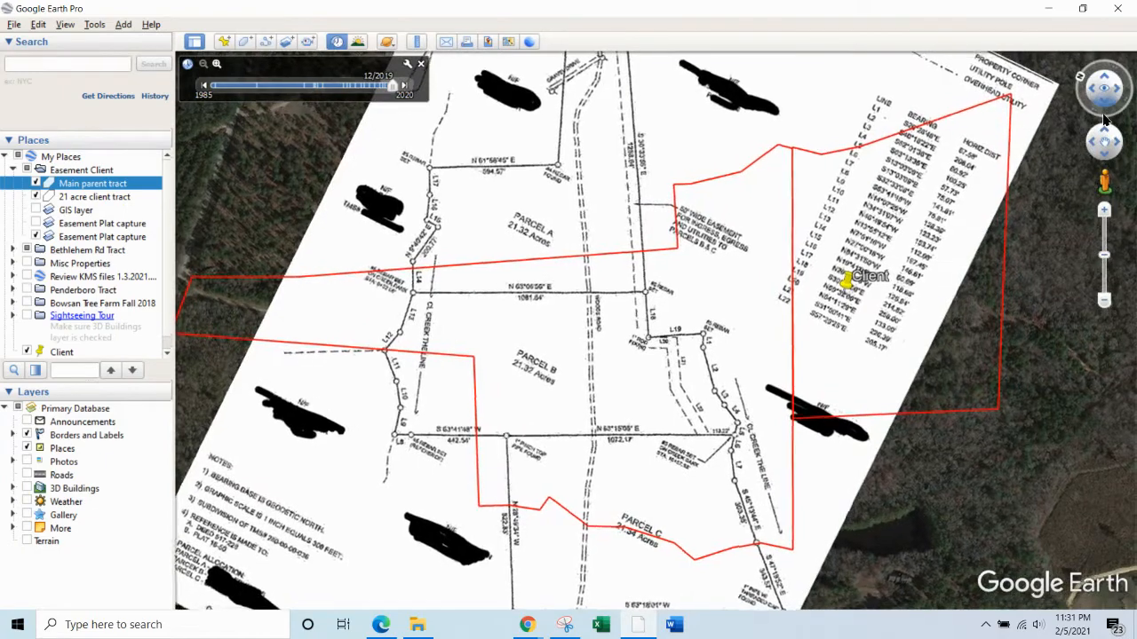
scroll(742, 218, "down", 3)
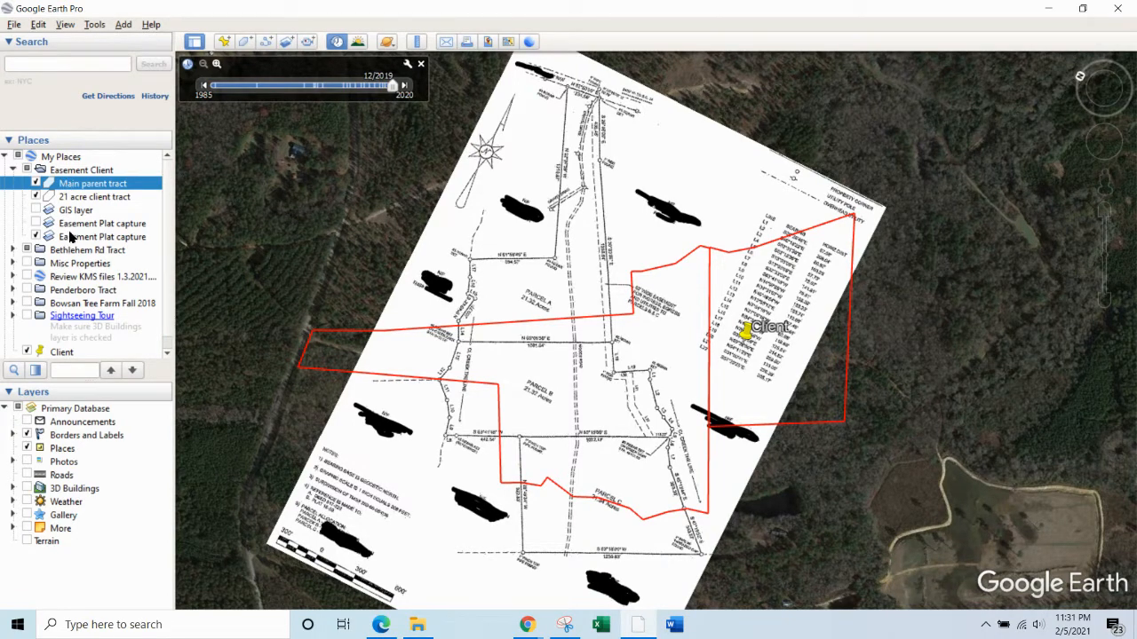
left_click(37, 237)
left_click(38, 237)
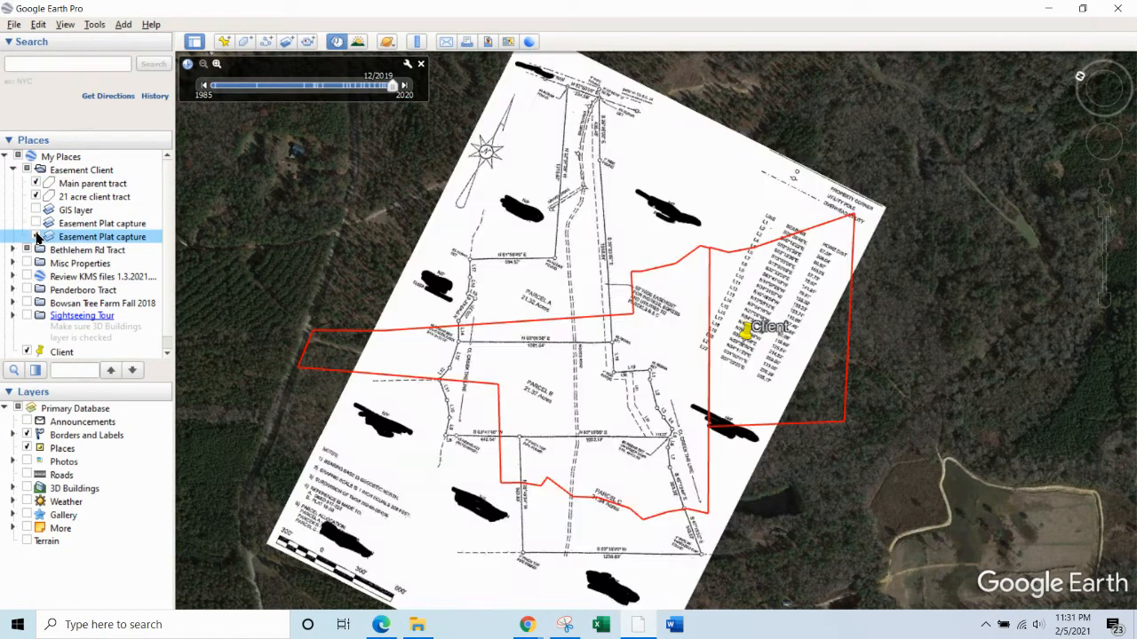
Reopen the new plat overlay's properties and make it semi-transparent, slightly closer to clear than opaque, keeping the dialog clear of the plat
right_click(99, 240)
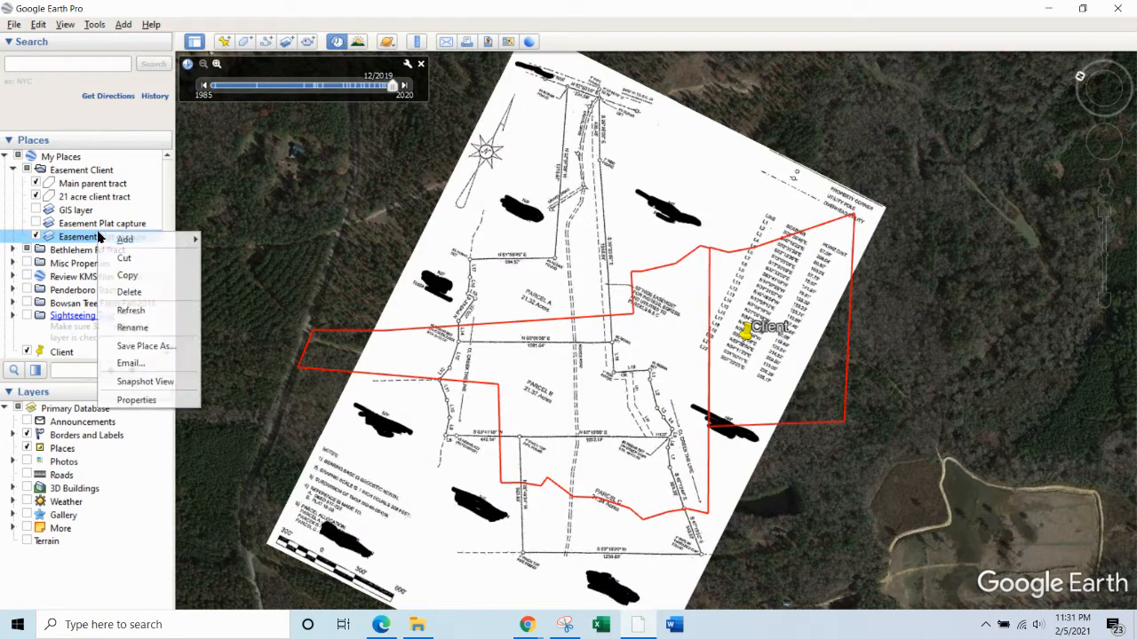
left_click(133, 400)
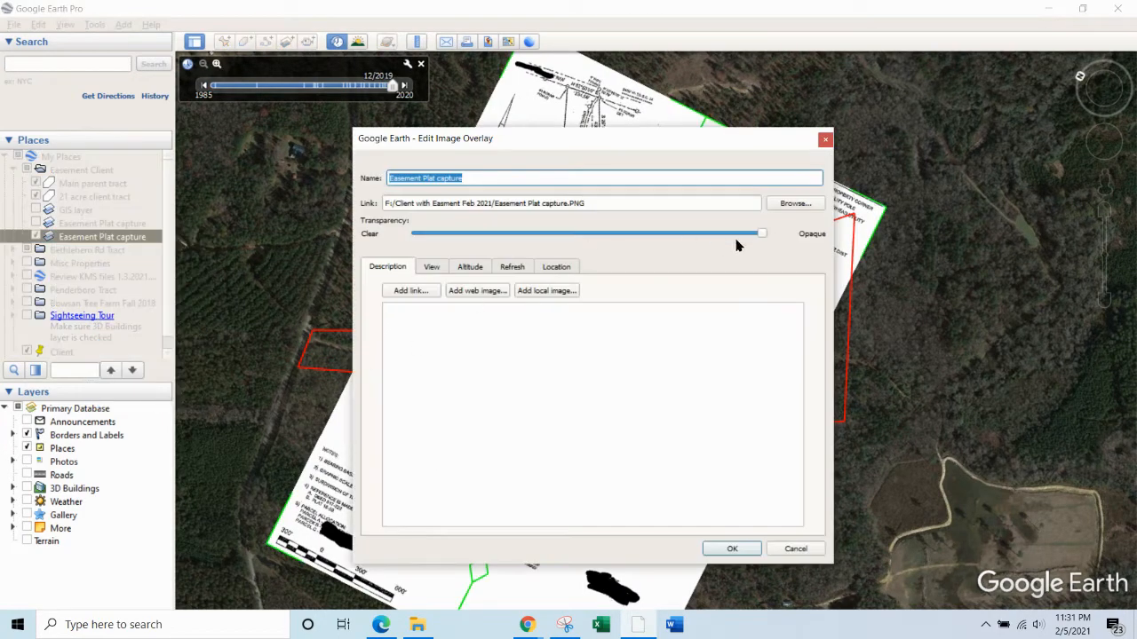
left_click_drag(658, 144, 975, 198)
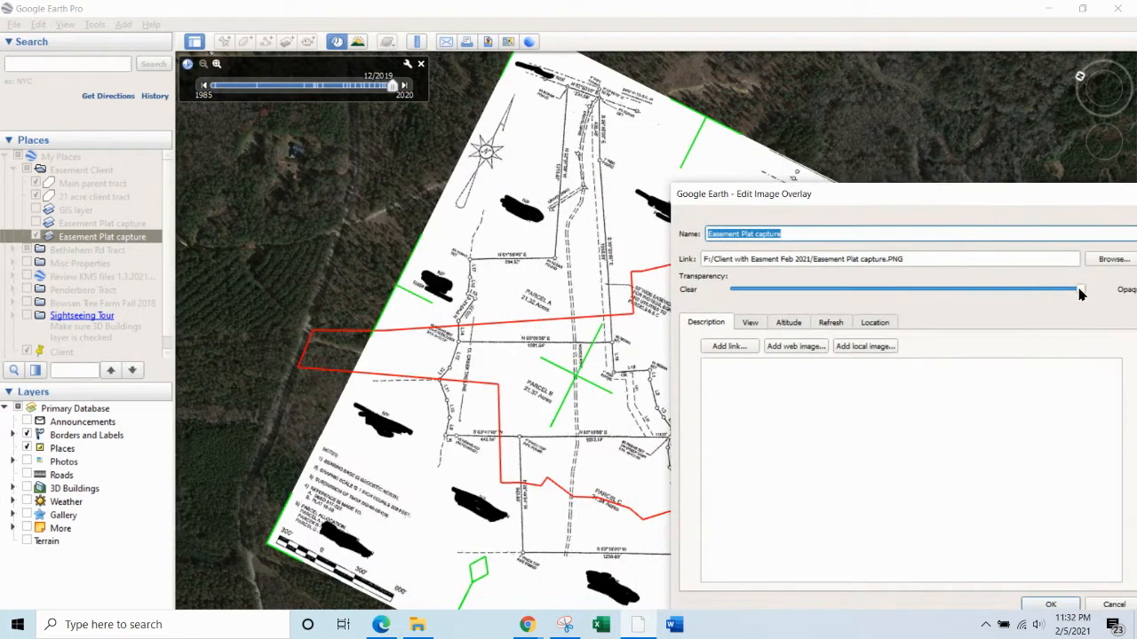
left_click_drag(1080, 290, 876, 291)
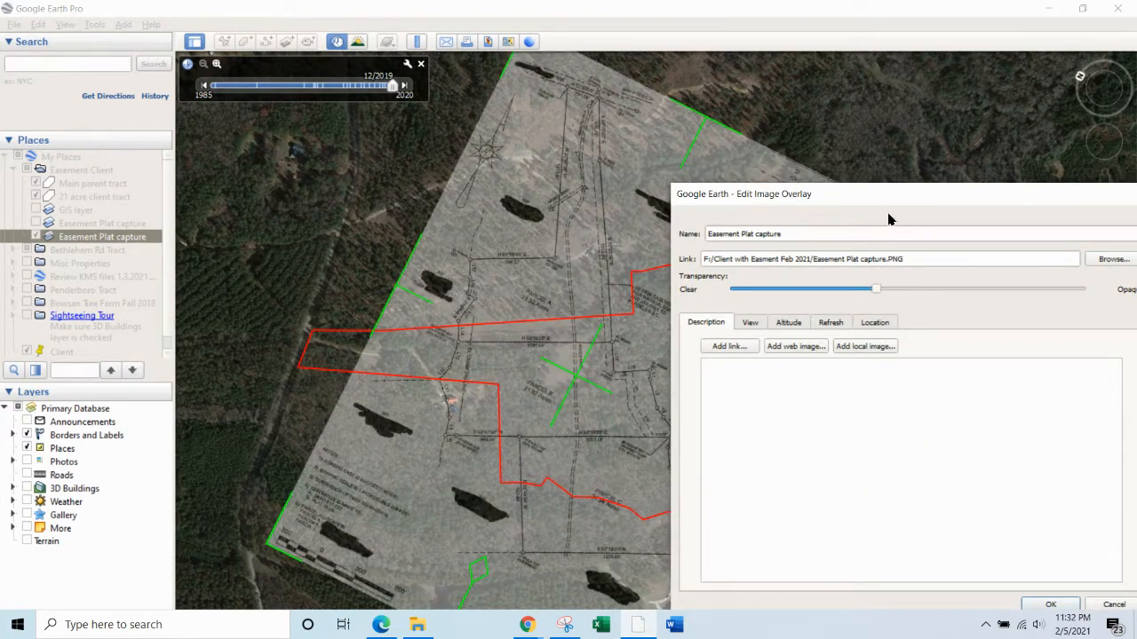
left_click_drag(882, 199, 892, 78)
left_click(947, 51)
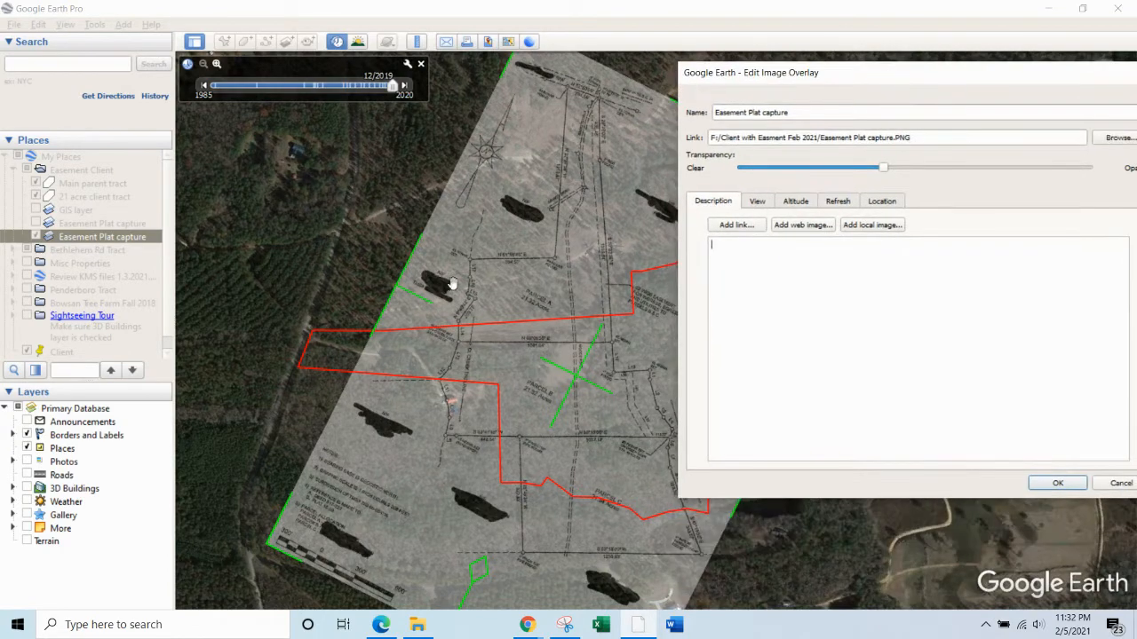
Rotate the semi-transparent plat overlay and shift it so its parcel lines roughly follow the red tract boundaries
left_click_drag(417, 254, 356, 235)
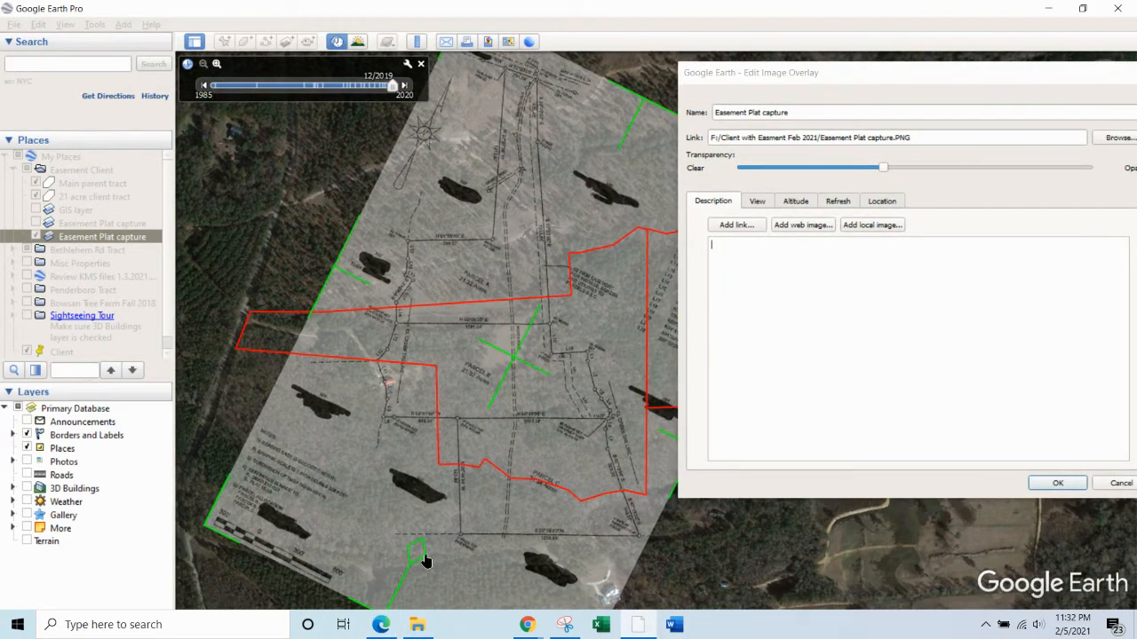
left_click_drag(426, 561, 712, 467)
left_click_drag(505, 246, 452, 246)
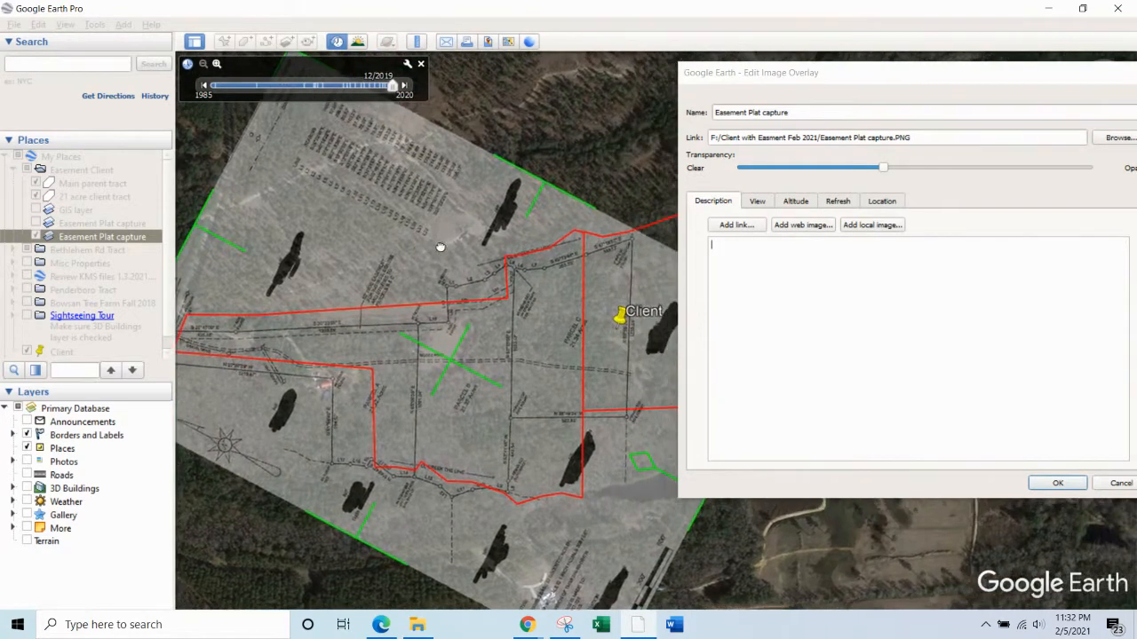
scroll(524, 337, "down", 3)
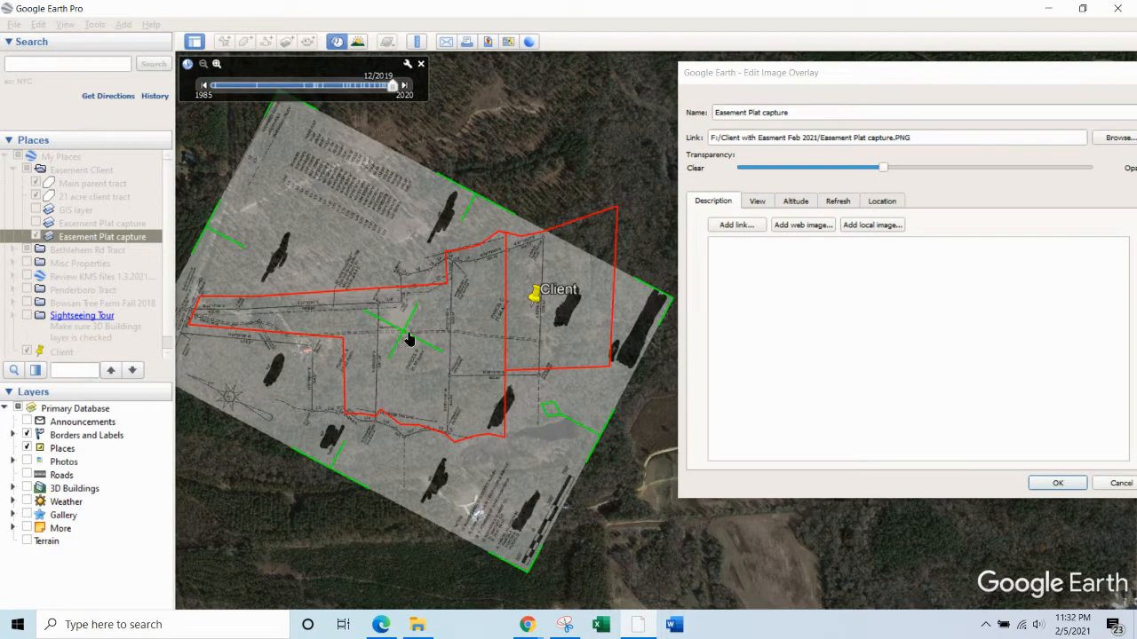
left_click_drag(405, 338, 418, 324)
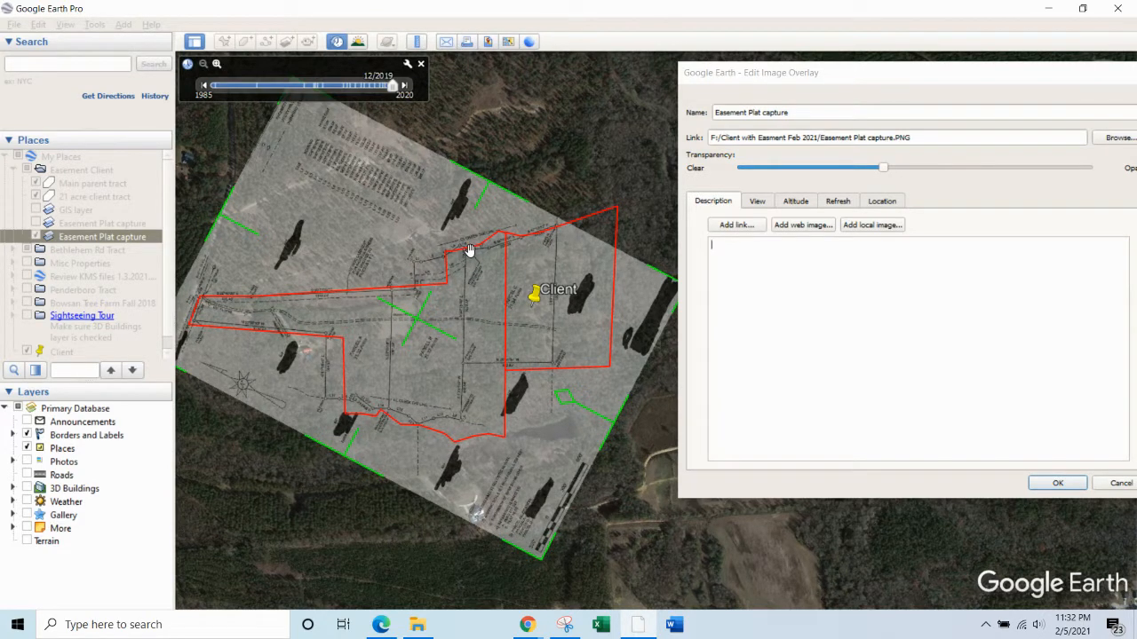
Move the overlay dialog off the map and stretch the plat by its corner and edges until its parcel lines match the red boundaries
scroll(482, 266, "up", 2)
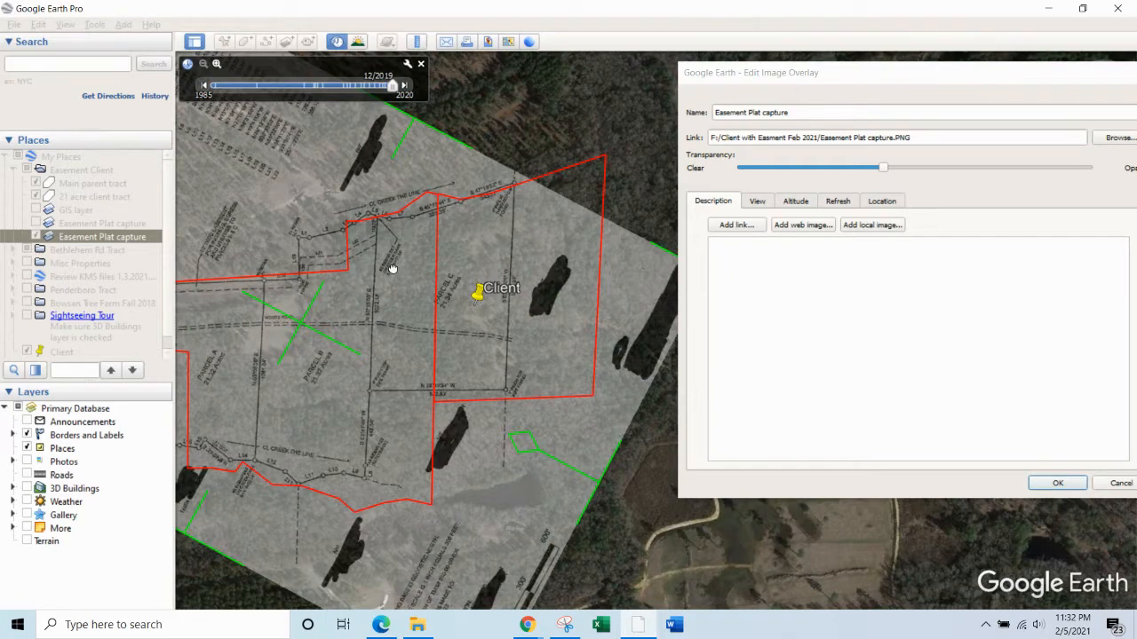
left_click_drag(394, 264, 622, 216)
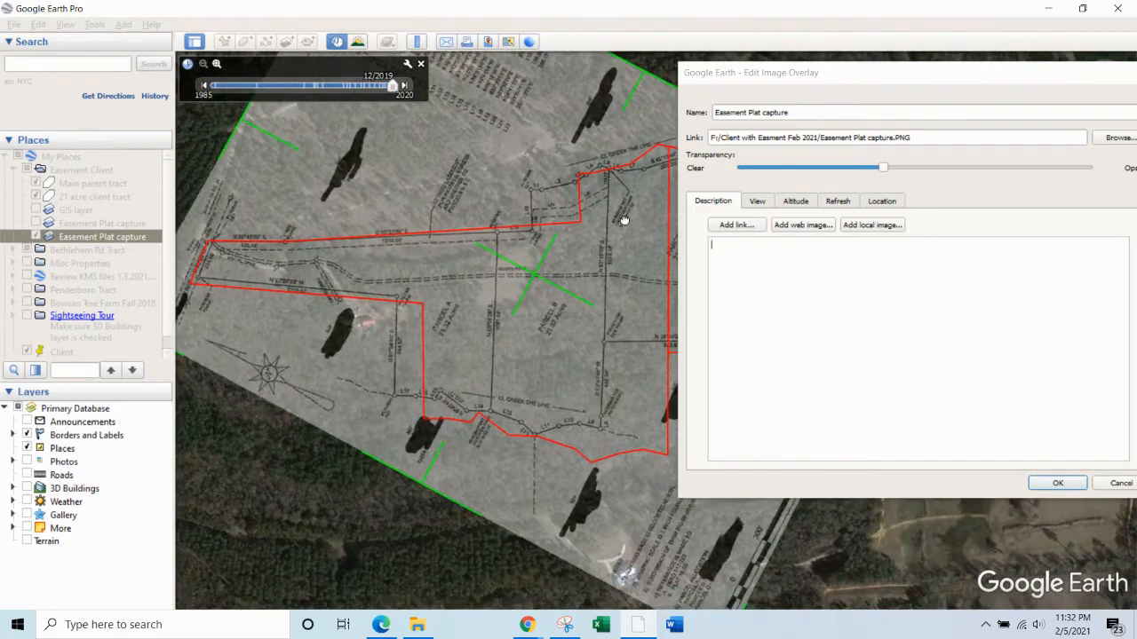
left_click(933, 74)
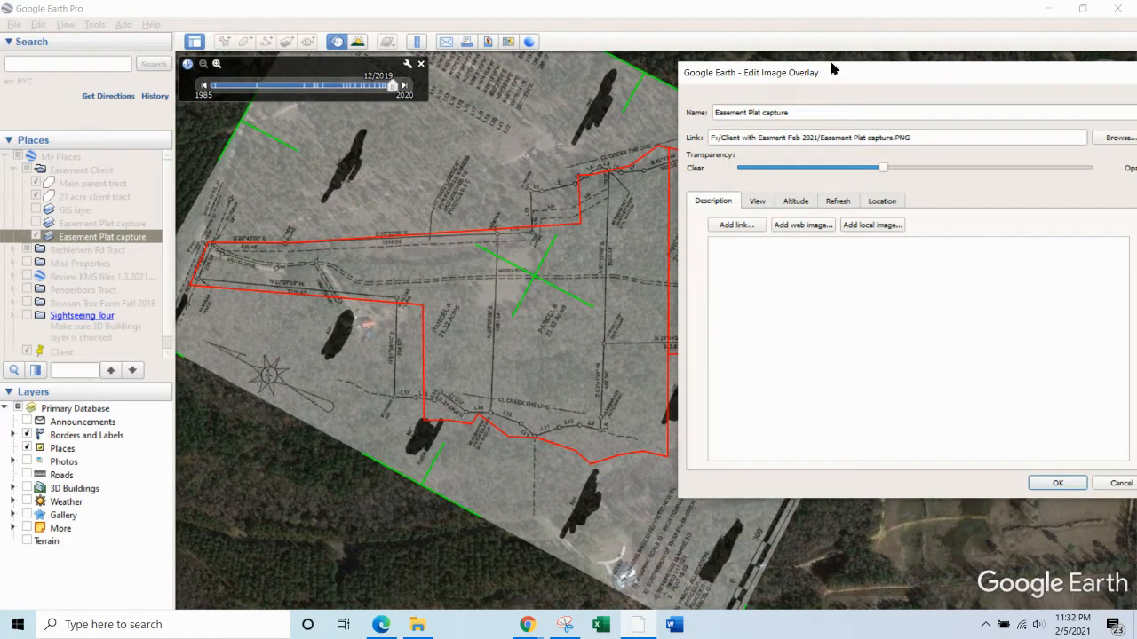
left_click_drag(838, 71, 1136, 108)
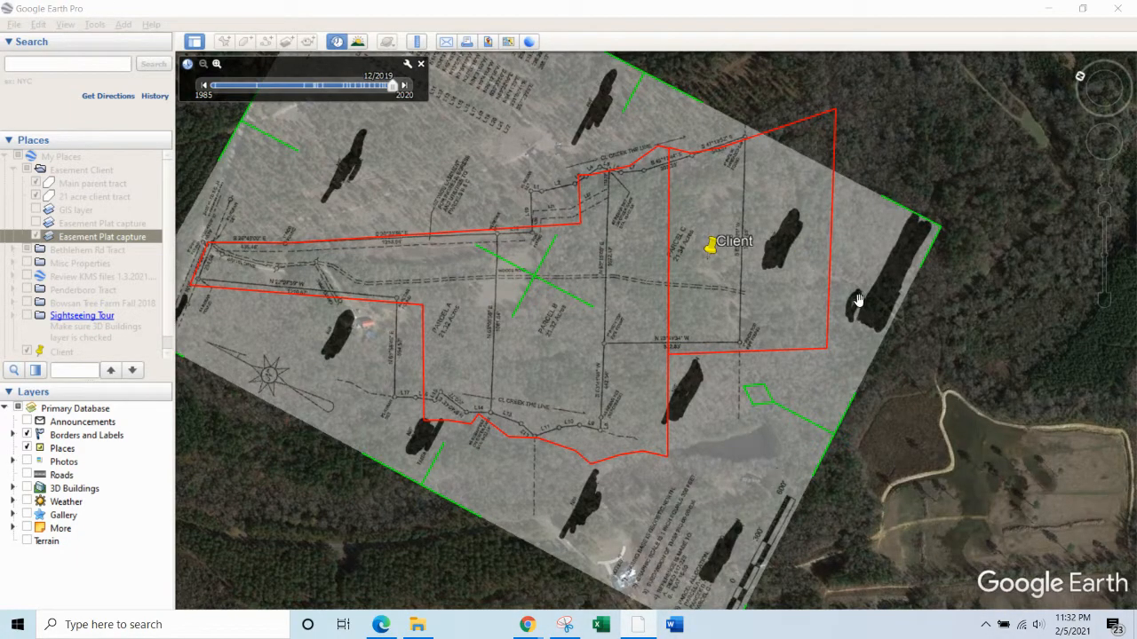
left_click_drag(504, 289, 525, 303)
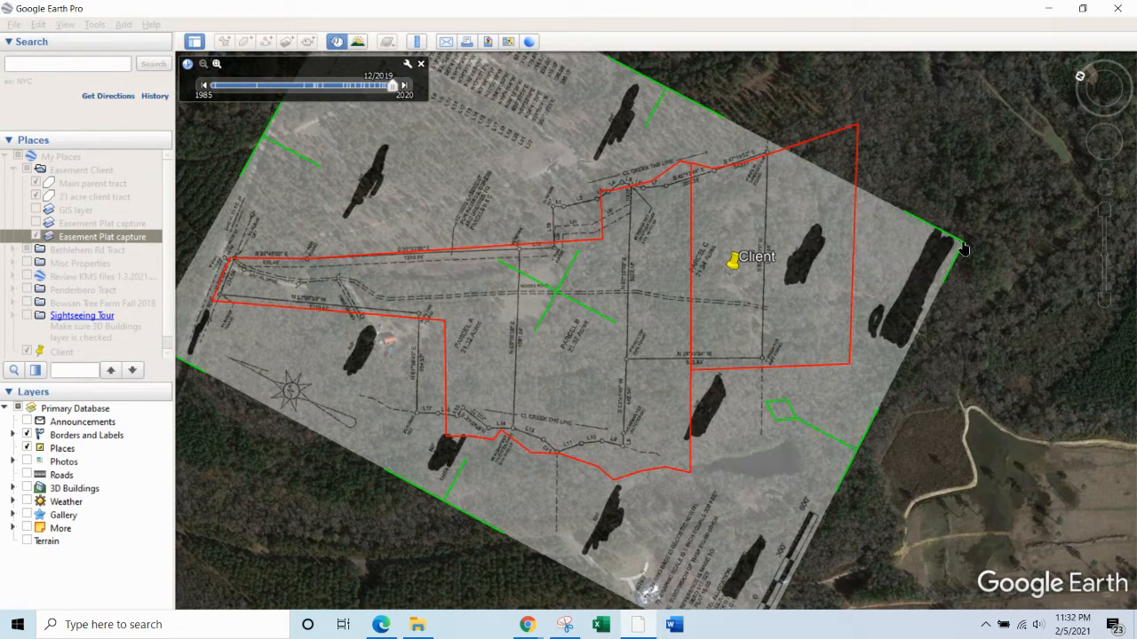
left_click_drag(966, 247, 1044, 238)
left_click_drag(507, 482, 513, 385)
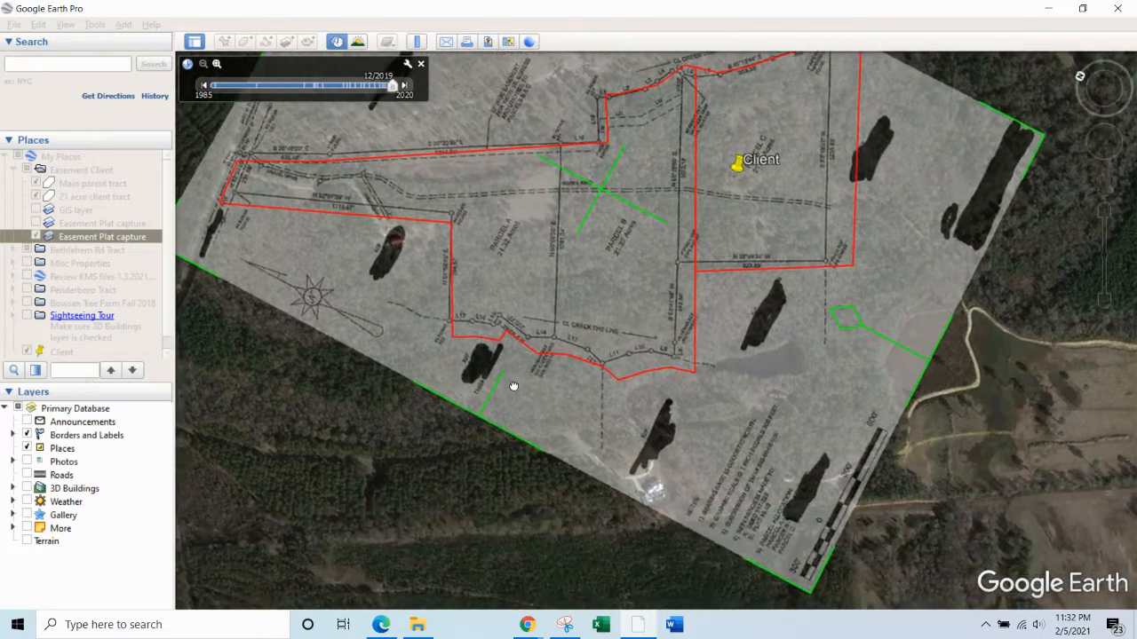
left_click_drag(487, 426, 524, 392)
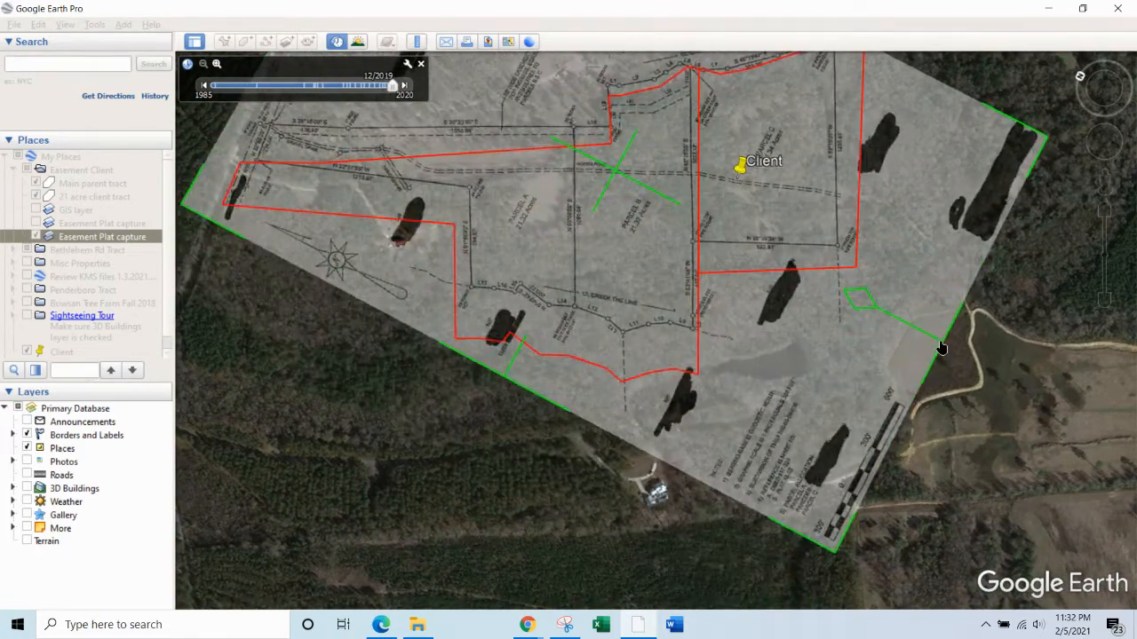
left_click_drag(940, 349, 801, 546)
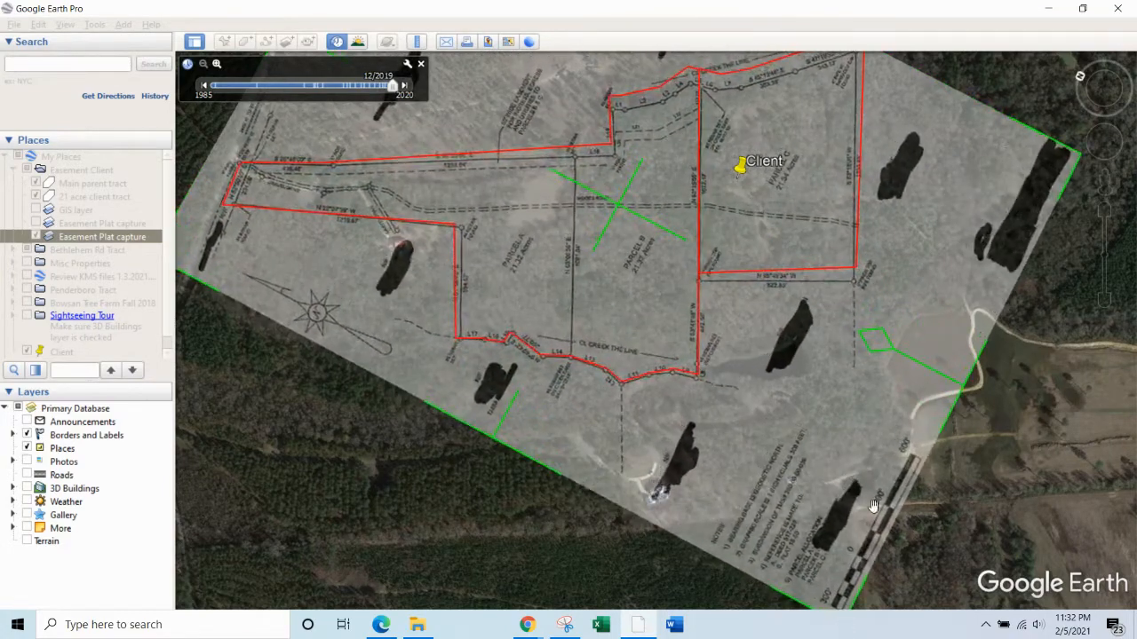
left_click_drag(803, 192, 671, 196)
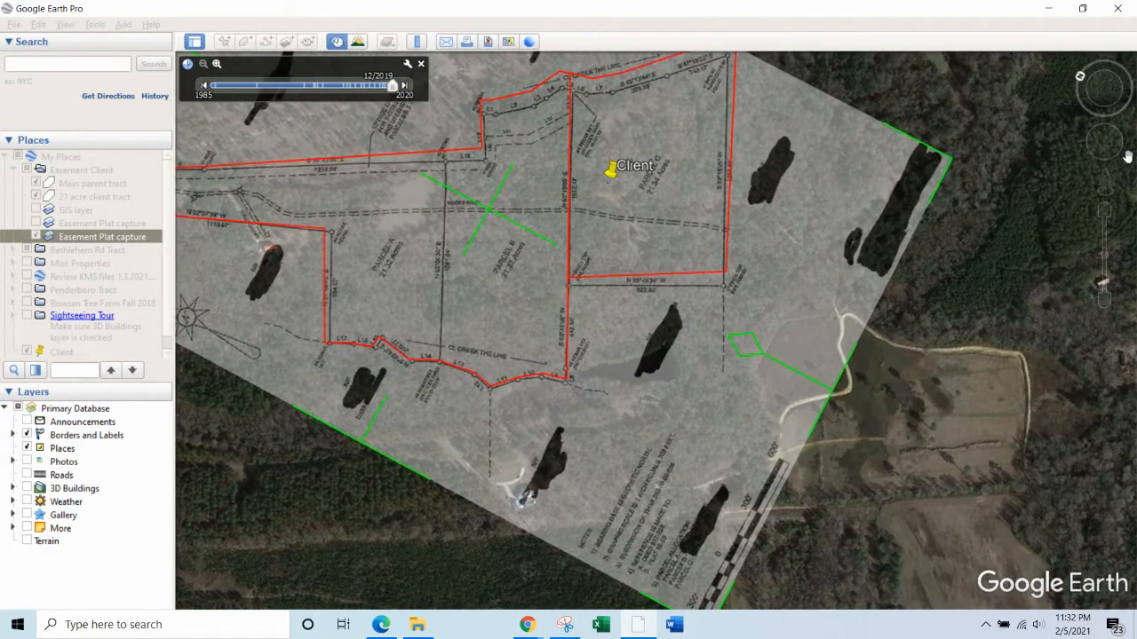
Turn the map north-up, examine the plat's notes and graphic scale bar up close, and briefly open the polygon ruler
left_click(1101, 111)
left_click(1080, 76)
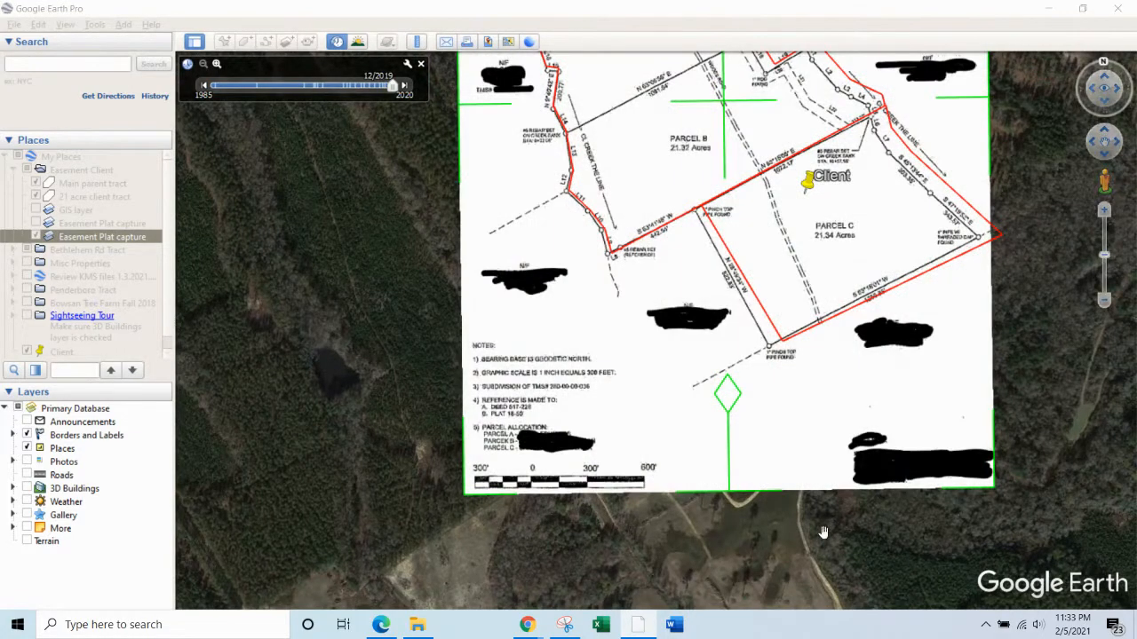
scroll(597, 463, "up", 1)
scroll(597, 464, "up", 2)
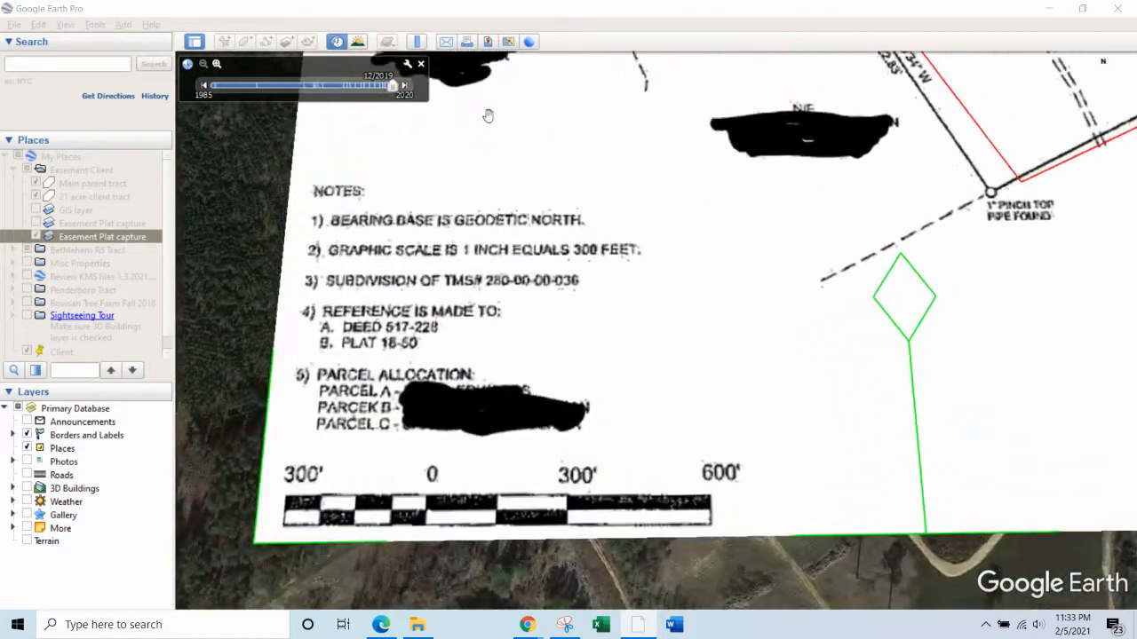
left_click(1108, 107)
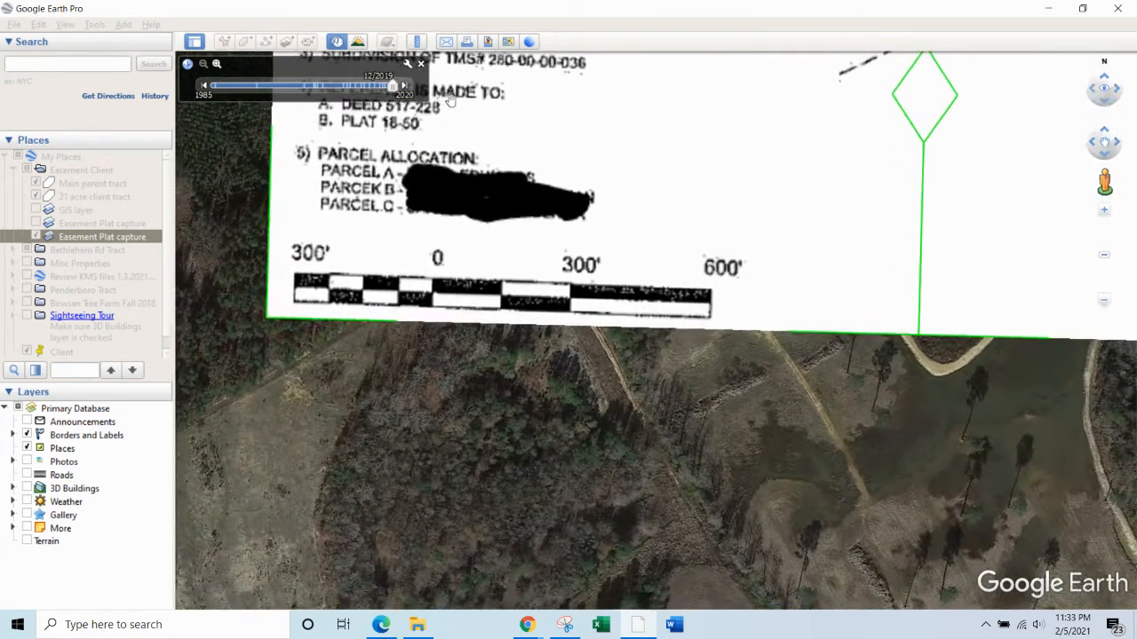
left_click(417, 43)
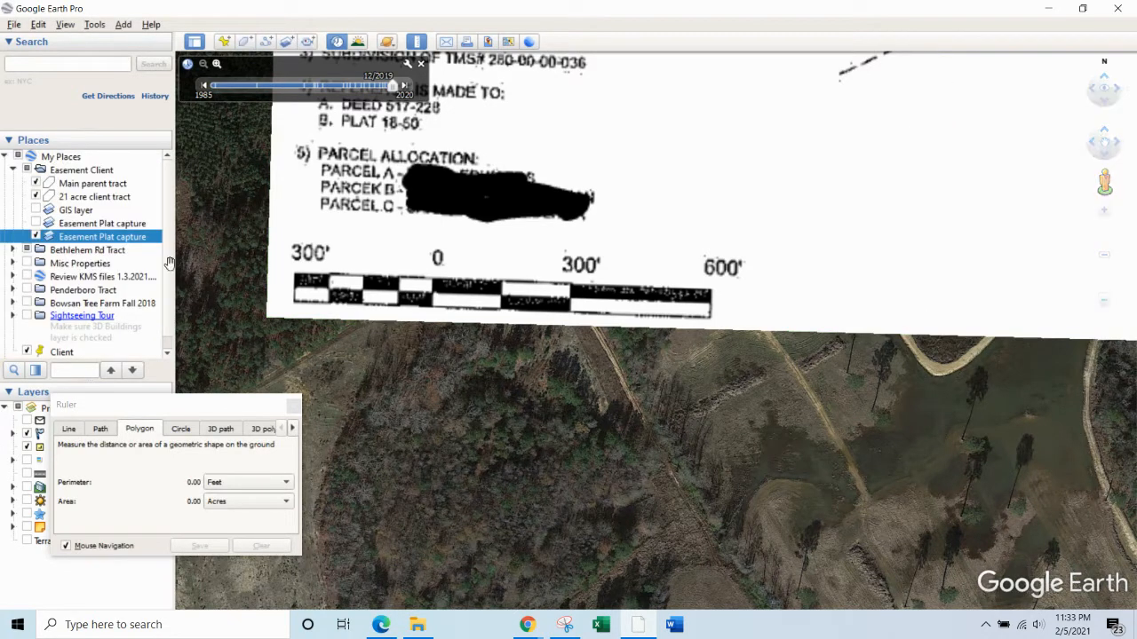
left_click(294, 408)
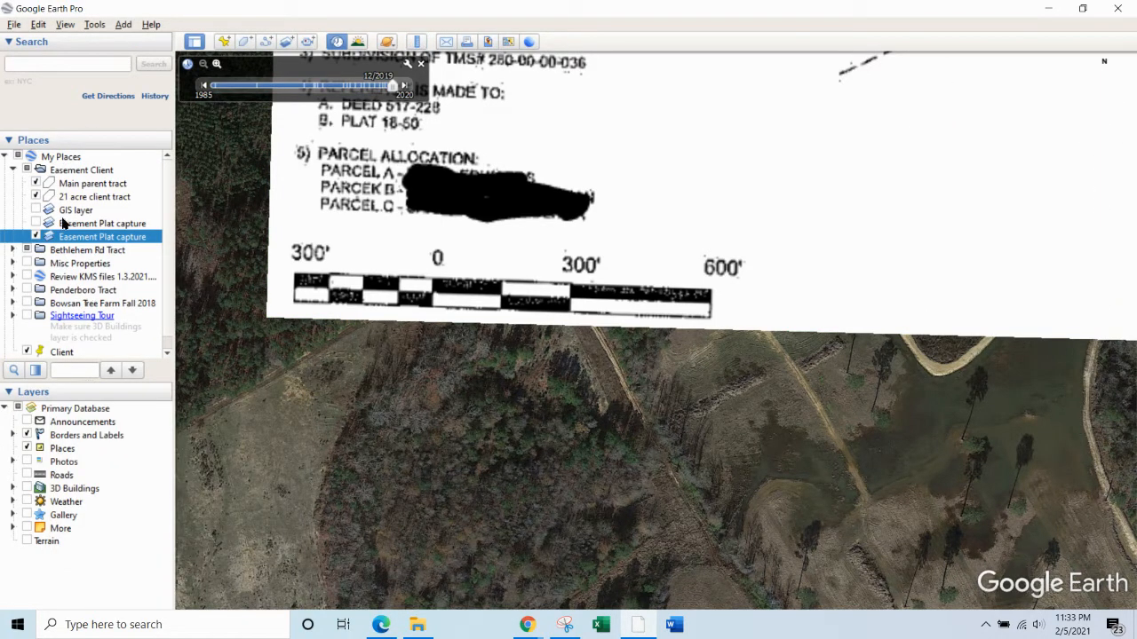
Hide the new plat overlay, turn the map so the tract runs lengthwise, and show the earlier Easement Plat capture overlay
left_click(37, 235)
scroll(449, 216, "down", 2)
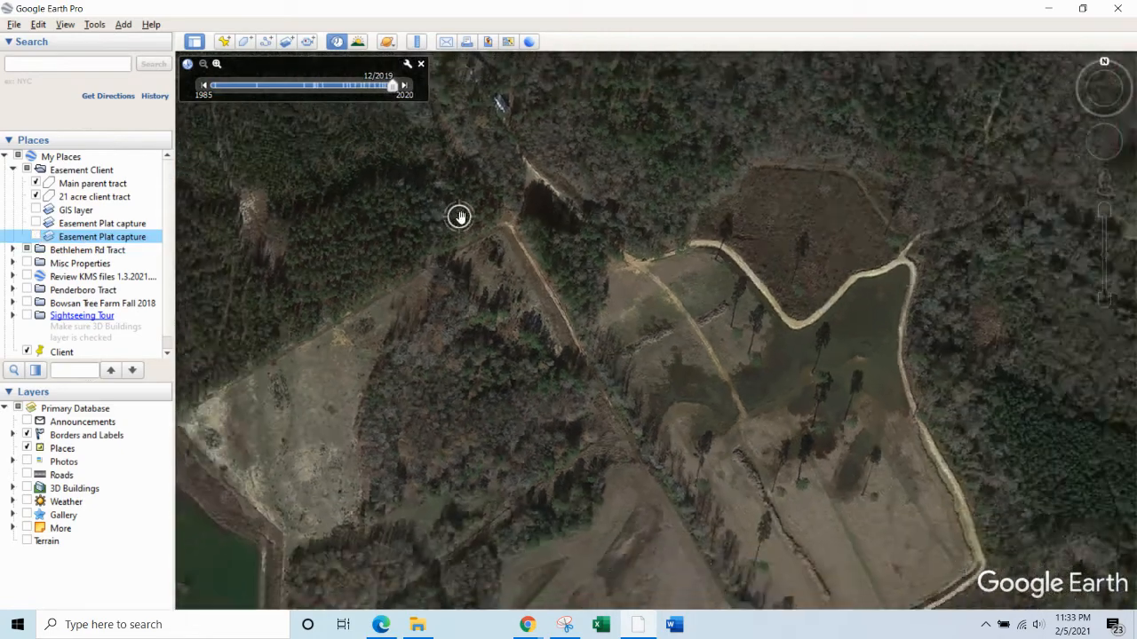
left_click_drag(459, 219, 507, 492)
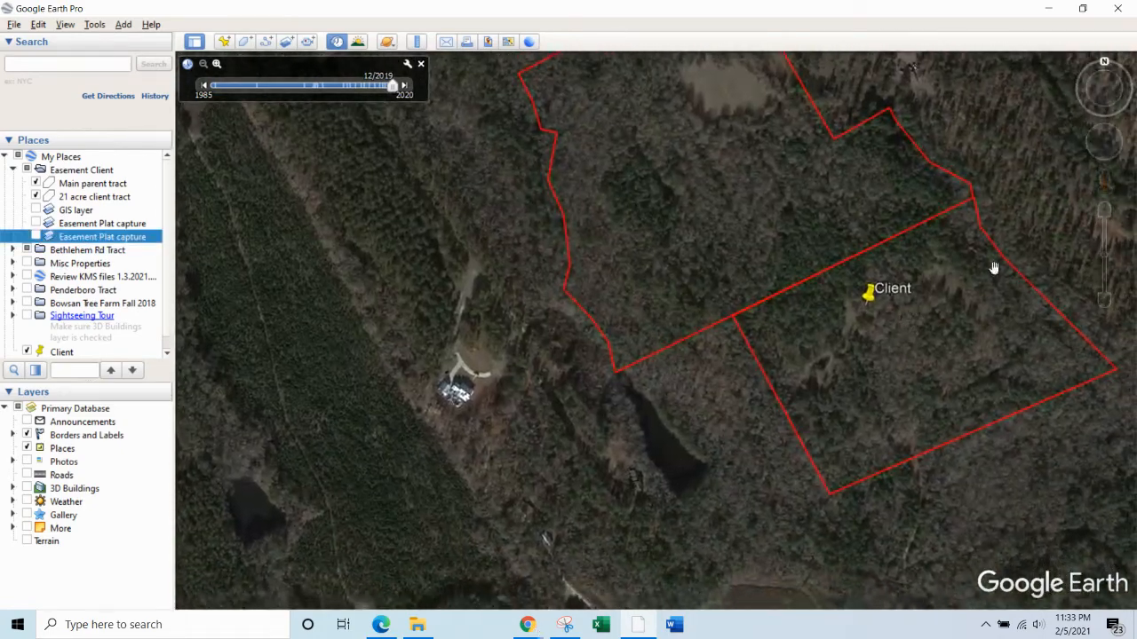
left_click_drag(1114, 107, 1126, 95)
left_click(1085, 69)
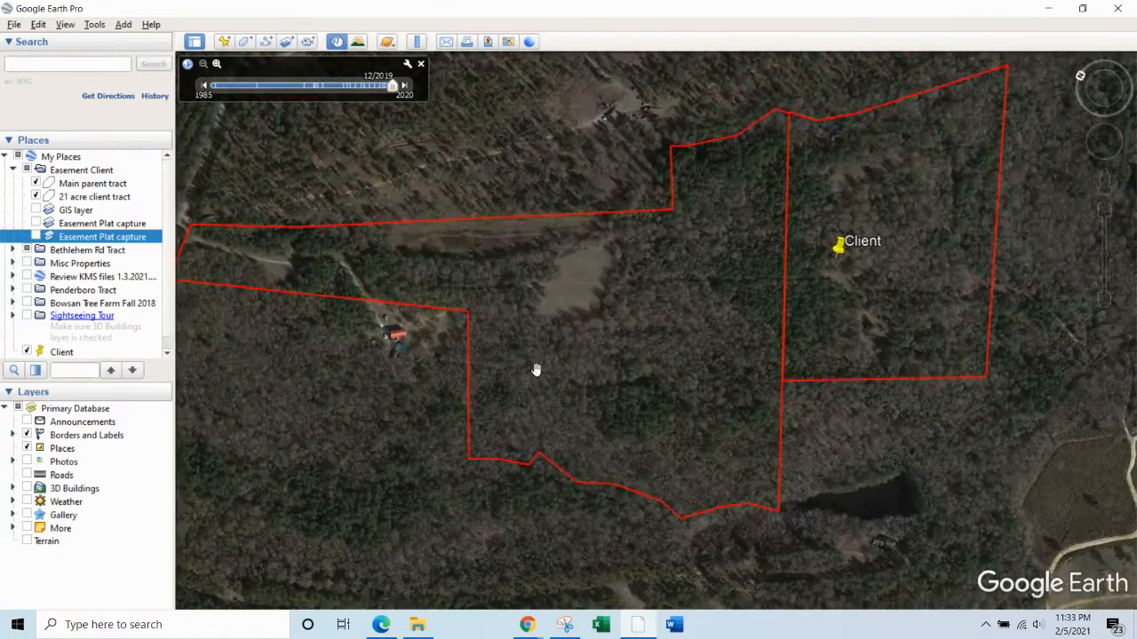
left_click(36, 223)
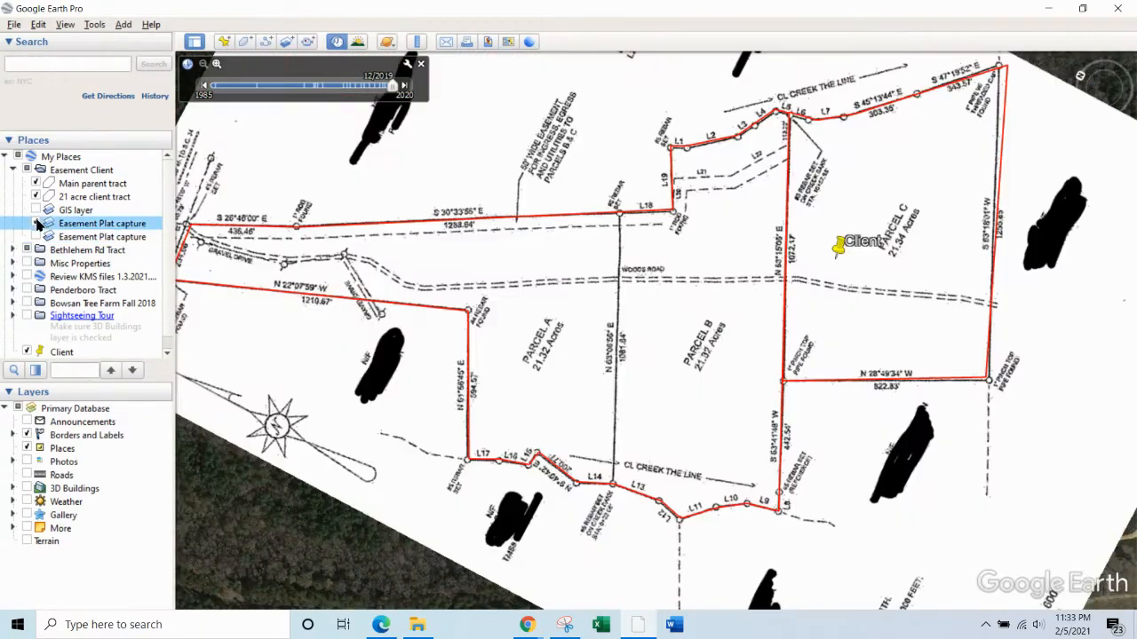
Examine the 50' wide easement on the plat, from the road end of Parcel A to the Parcel C line
left_click_drag(638, 362, 733, 364)
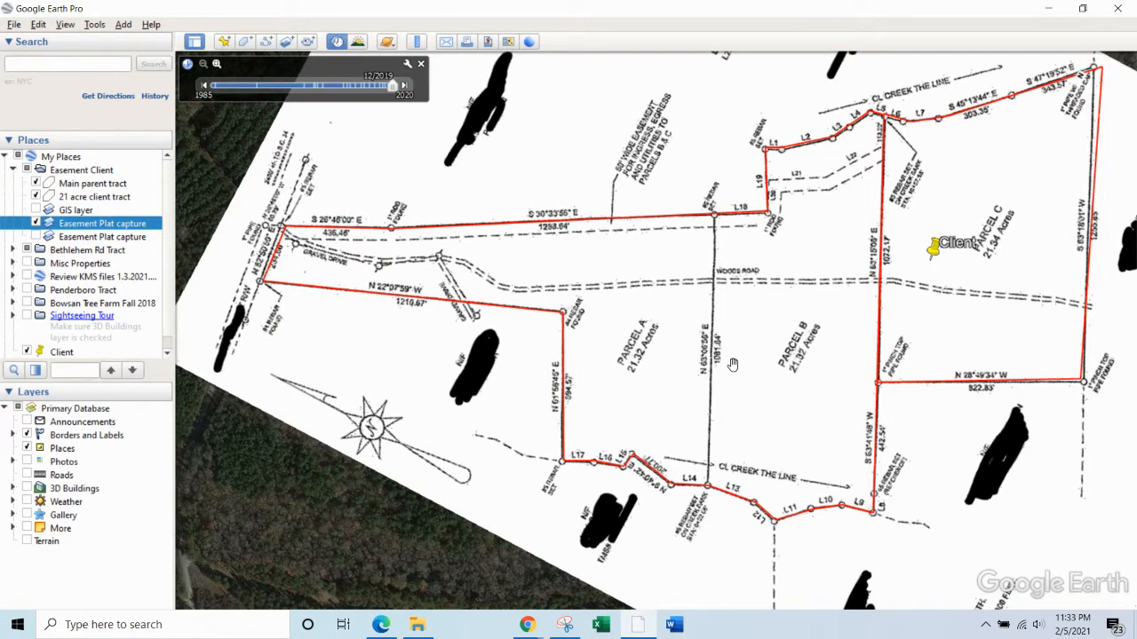
scroll(539, 253, "up", 1)
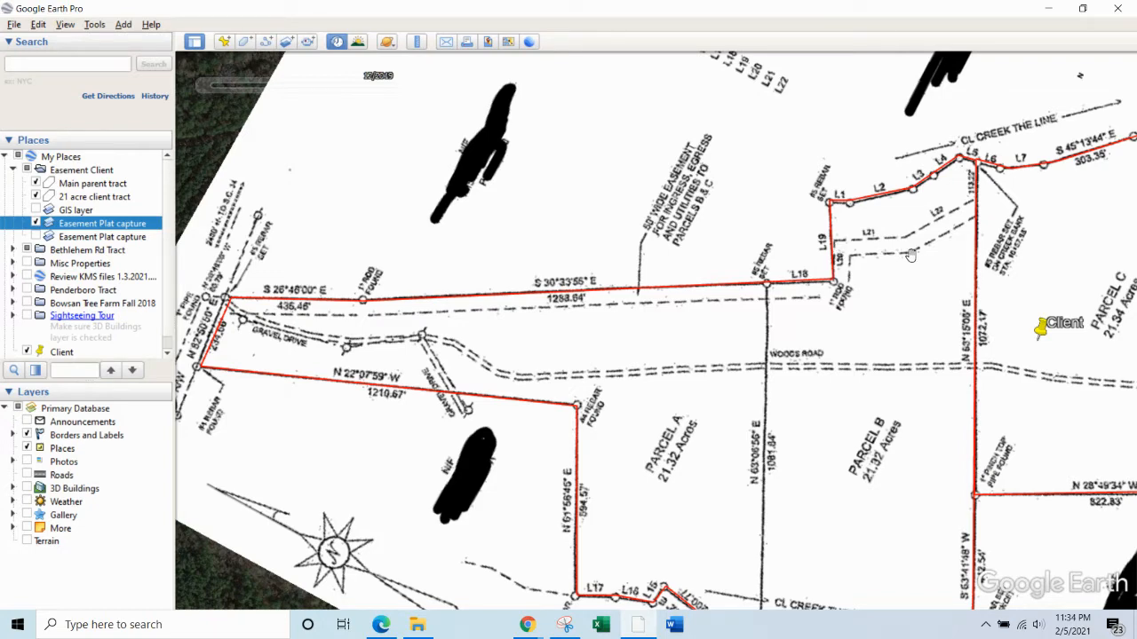
left_click_drag(901, 249, 778, 235)
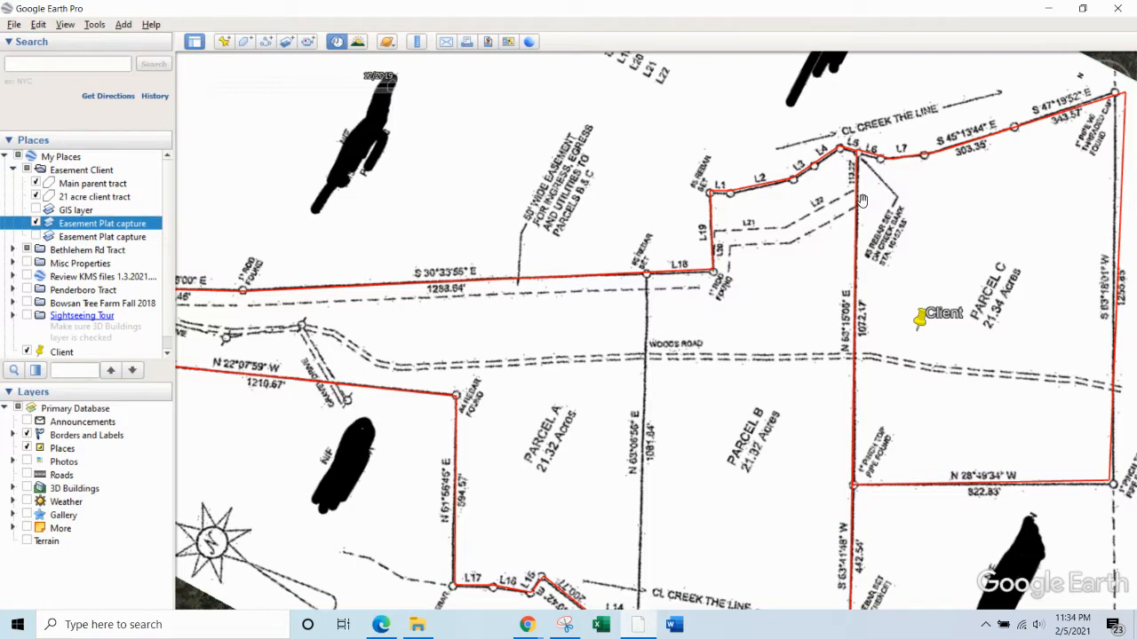
left_click_drag(436, 171, 591, 158)
scroll(588, 160, "down", 2)
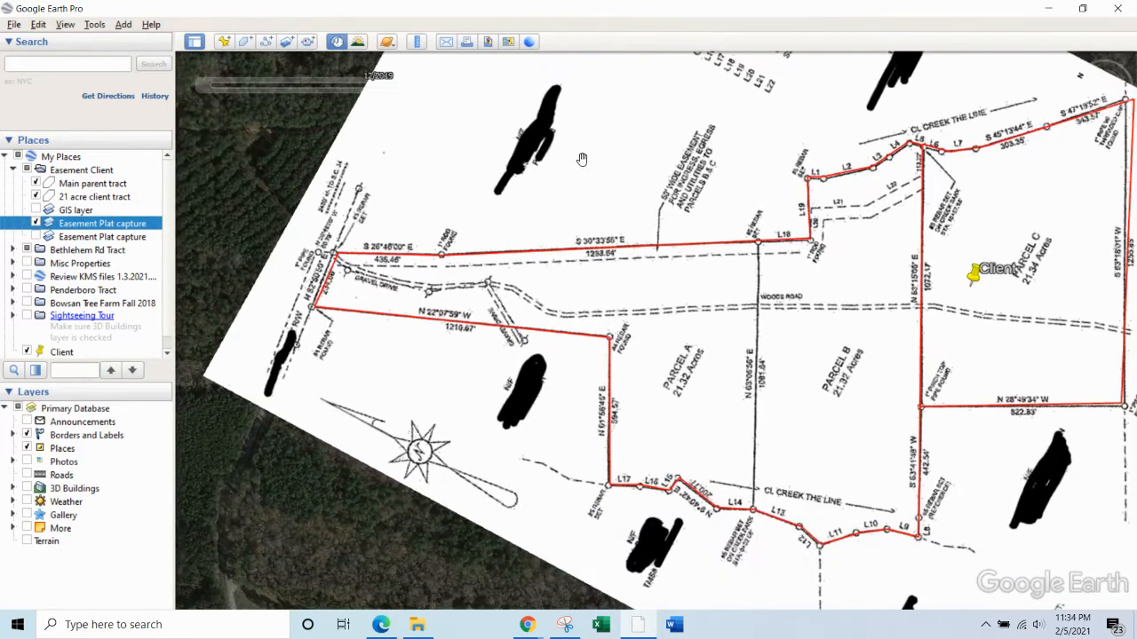
scroll(581, 159, "up", 2)
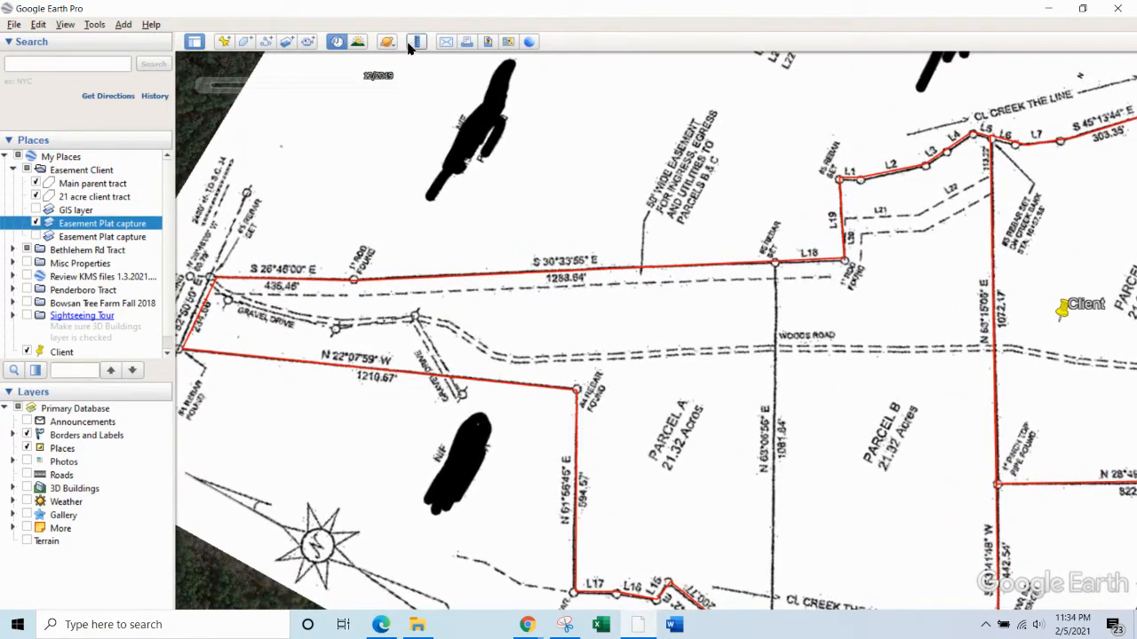
Start a measuring polygon and trace the 50' wide easement's lower dashed edge from the road end of Parcel A to the Parcel C line
left_click(416, 42)
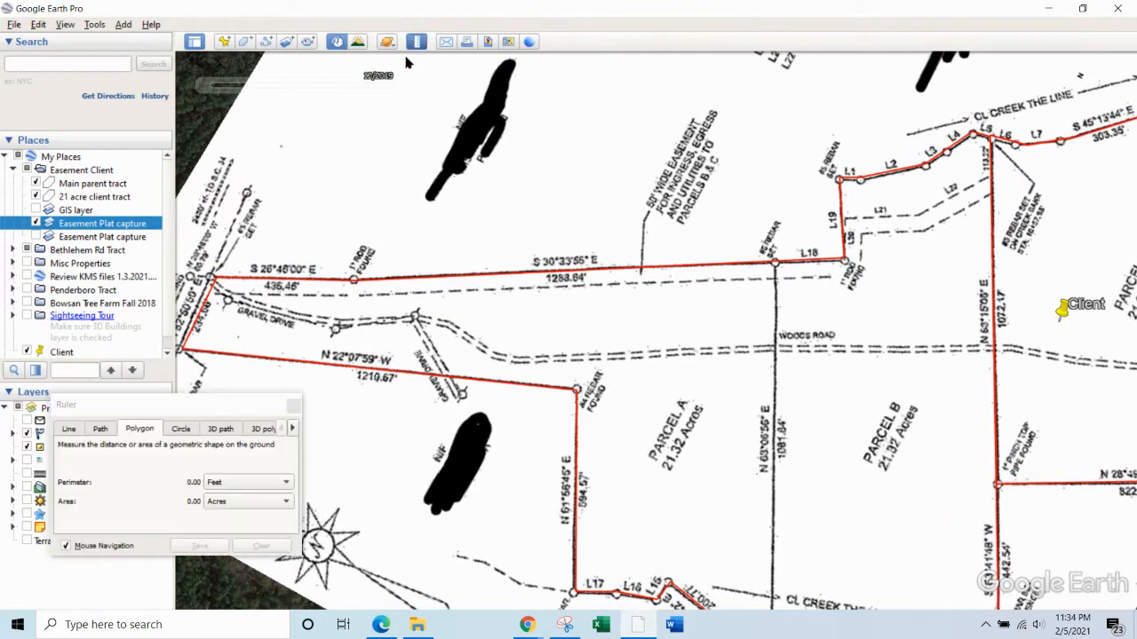
left_click(209, 293)
left_click(352, 295)
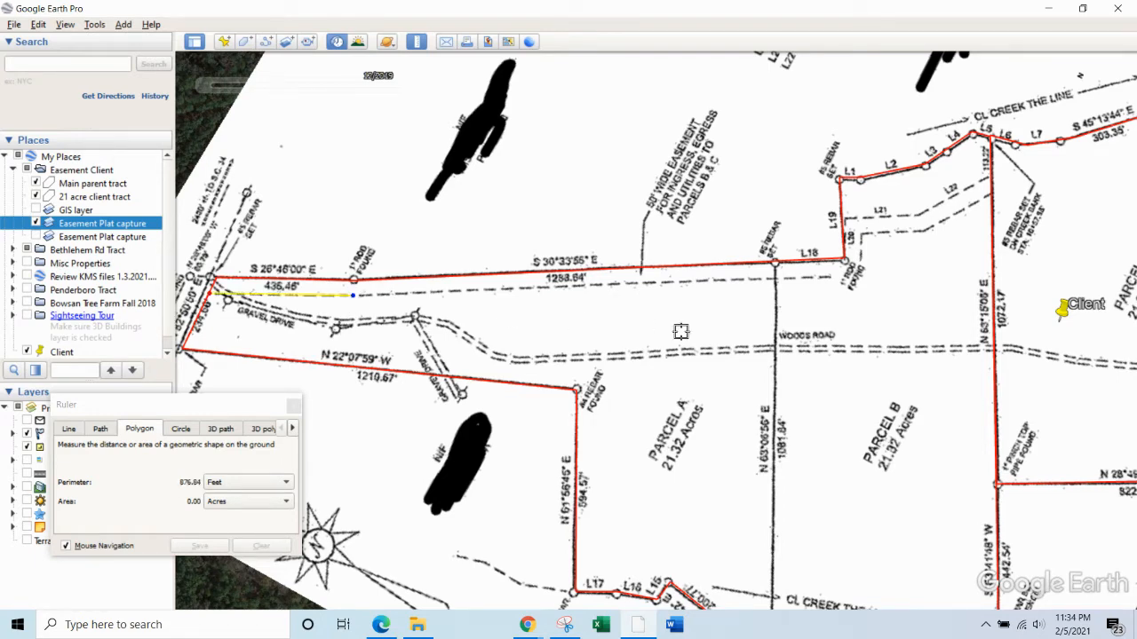
left_click(855, 278)
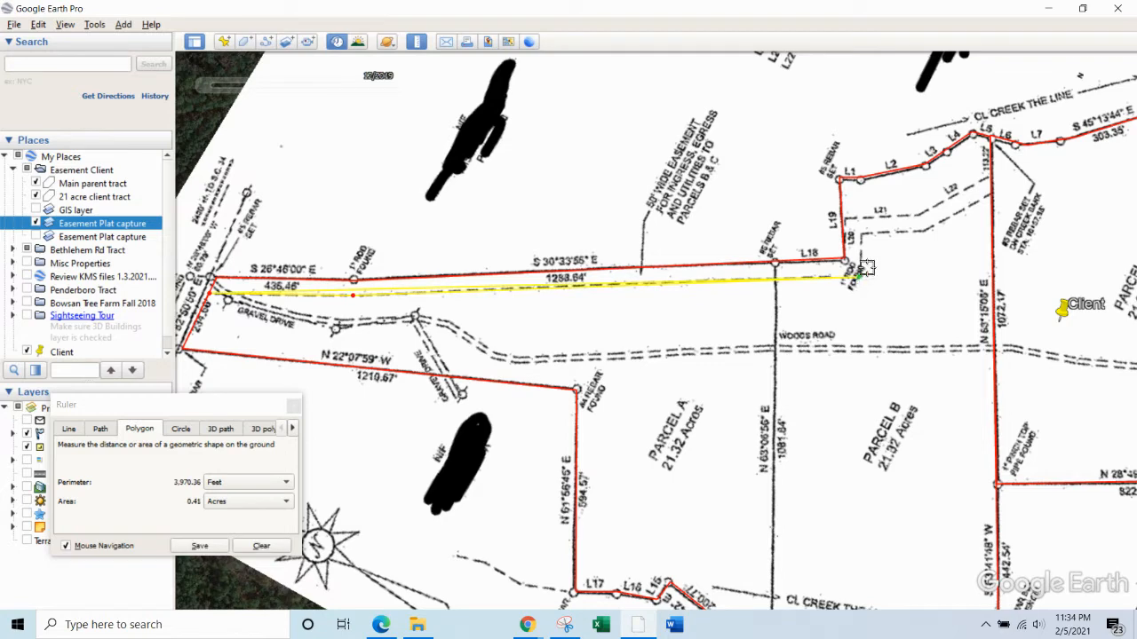
left_click(861, 234)
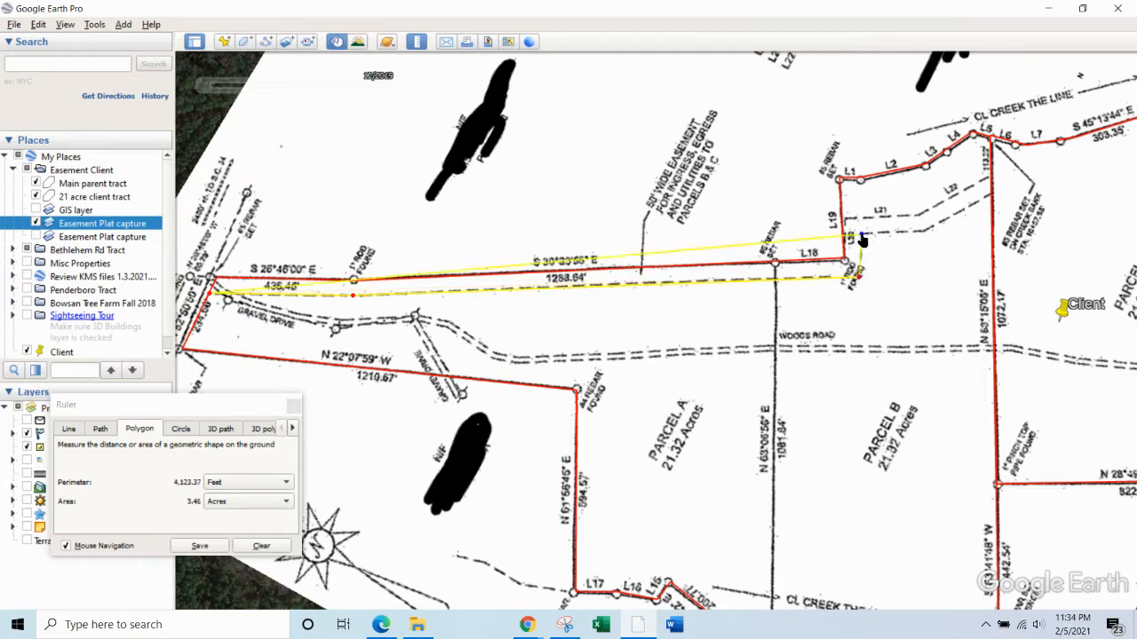
left_click(925, 231)
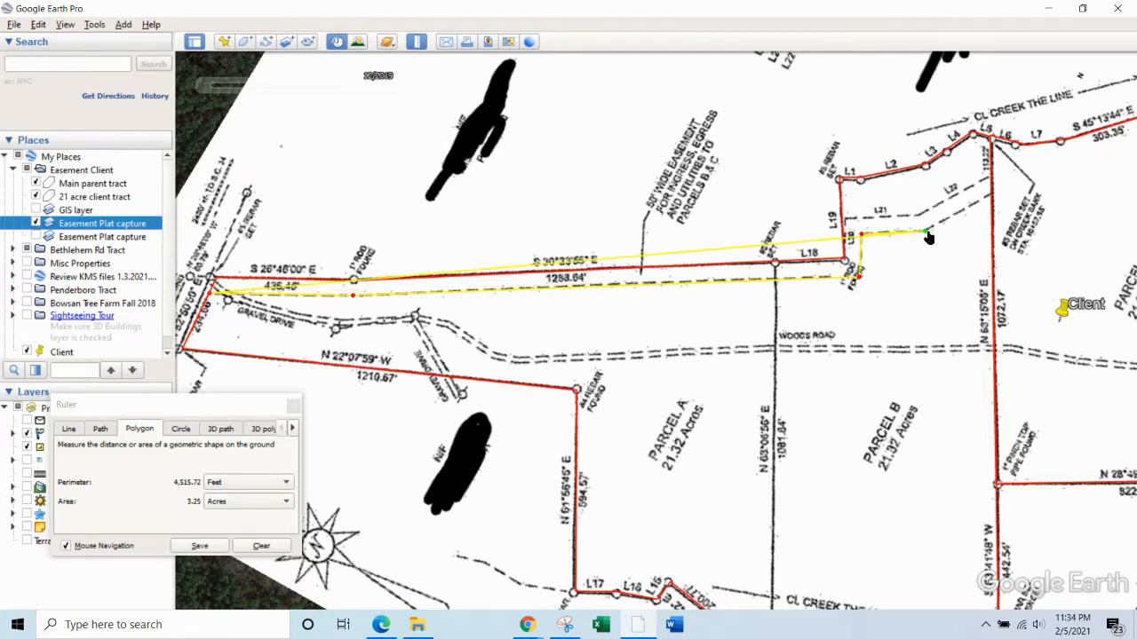
left_click(990, 194)
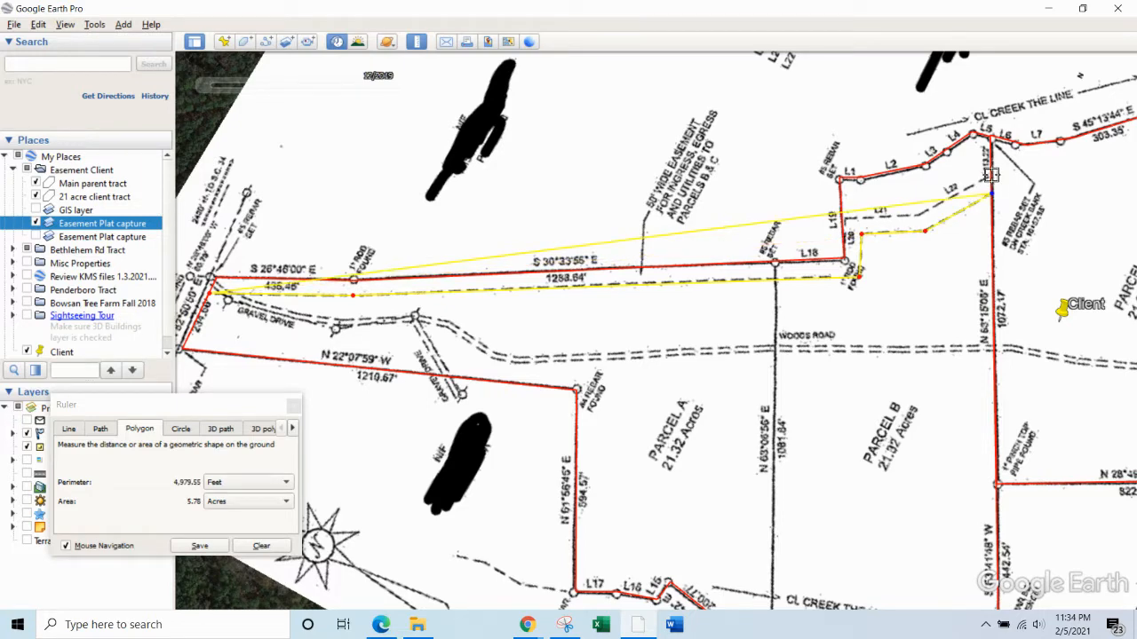
Trace the easement's opposite edge along L22, L21, L19 and L18, then the upper boundary line back to the road
left_click(990, 176)
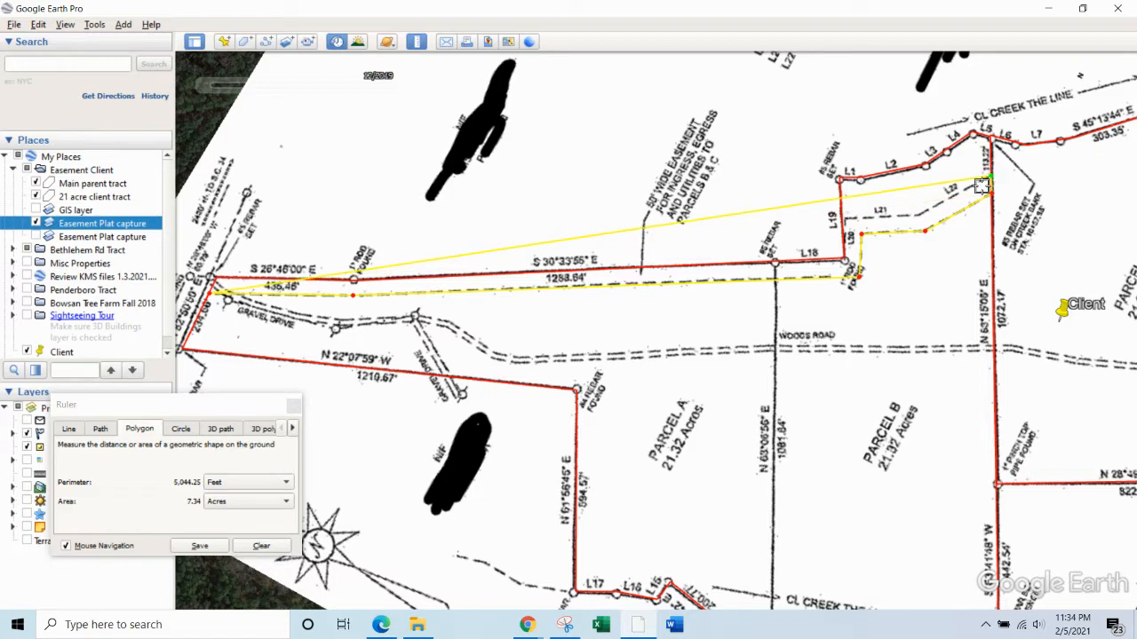
left_click(919, 214)
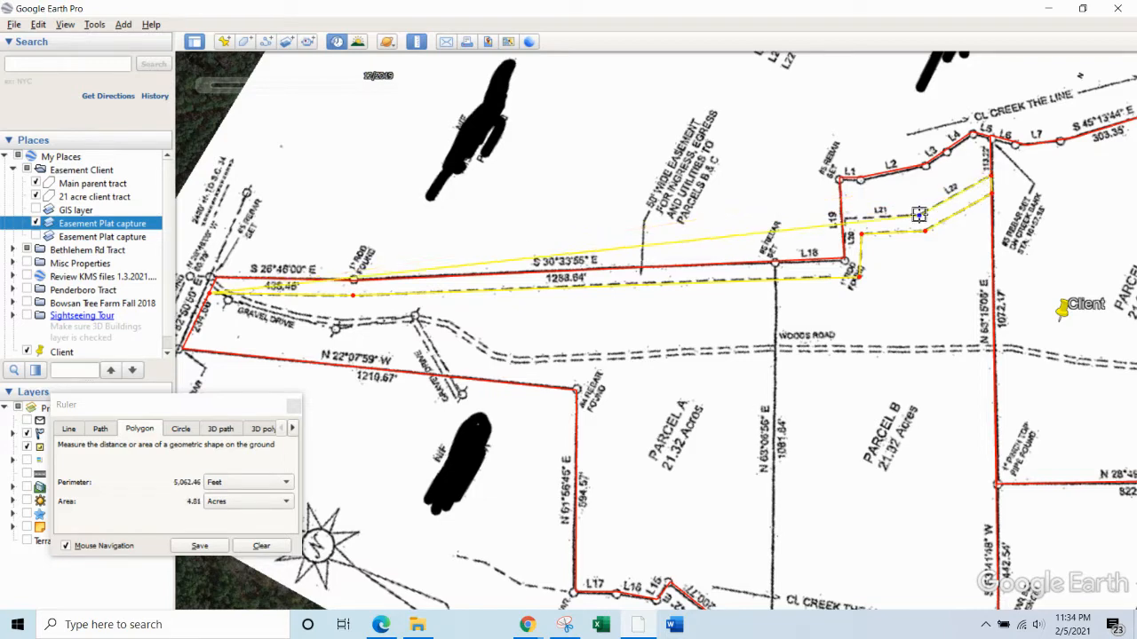
left_click(845, 217)
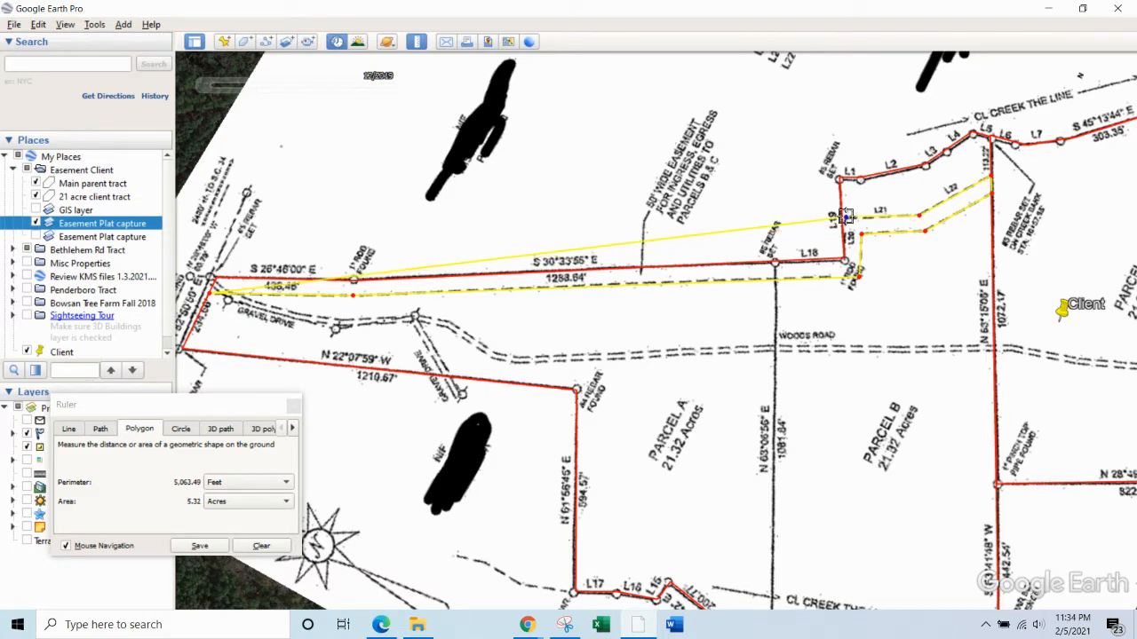
left_click(844, 261)
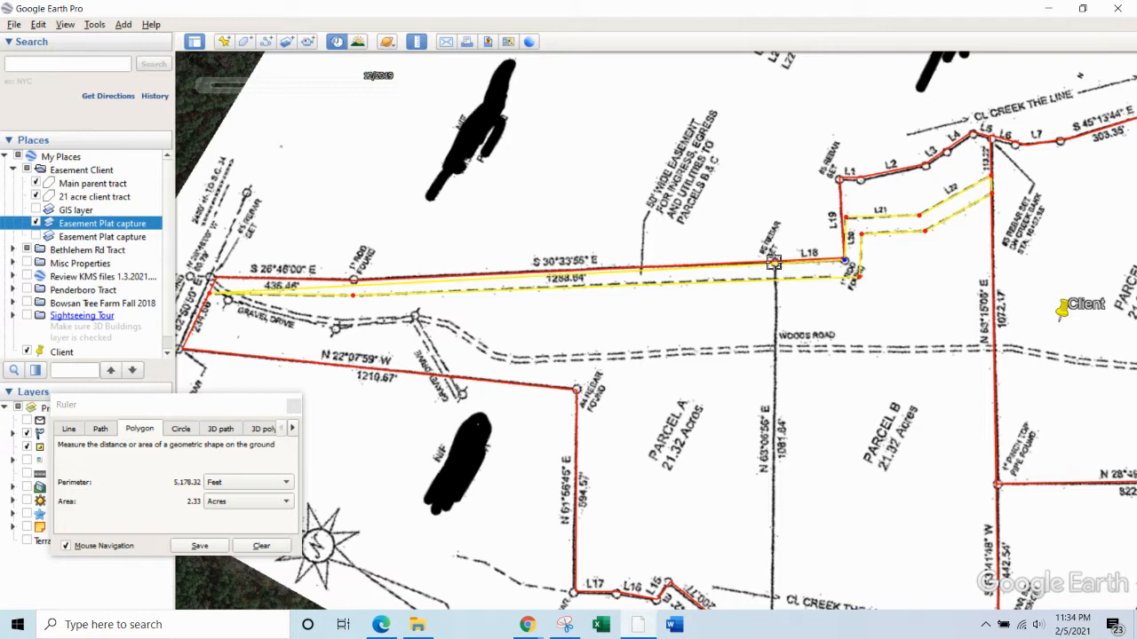
left_click(353, 278)
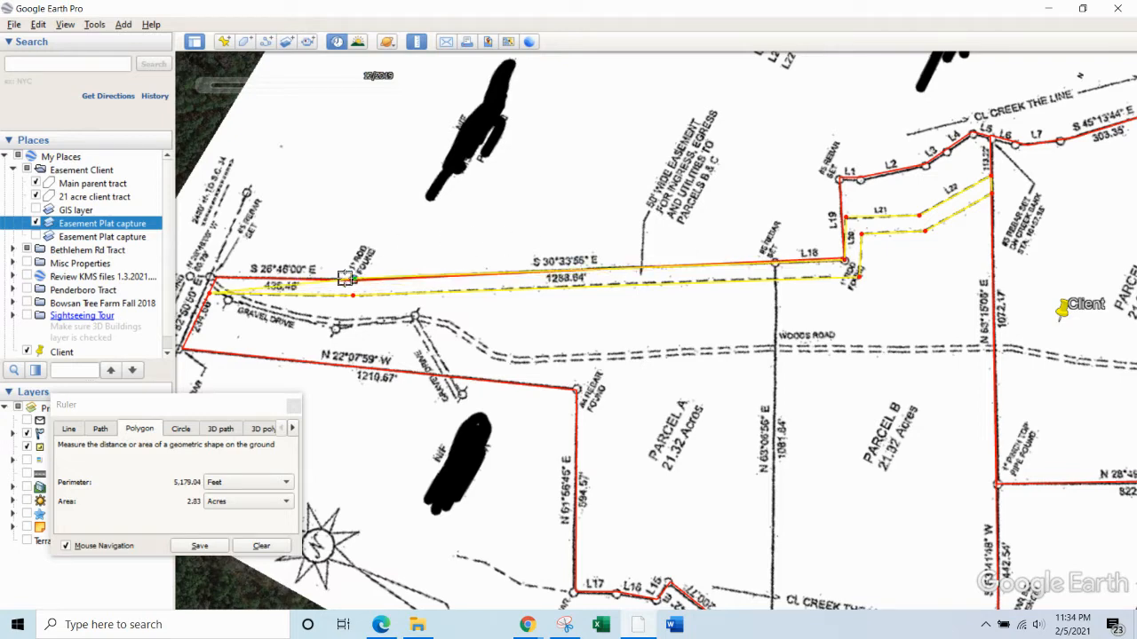
left_click(215, 276)
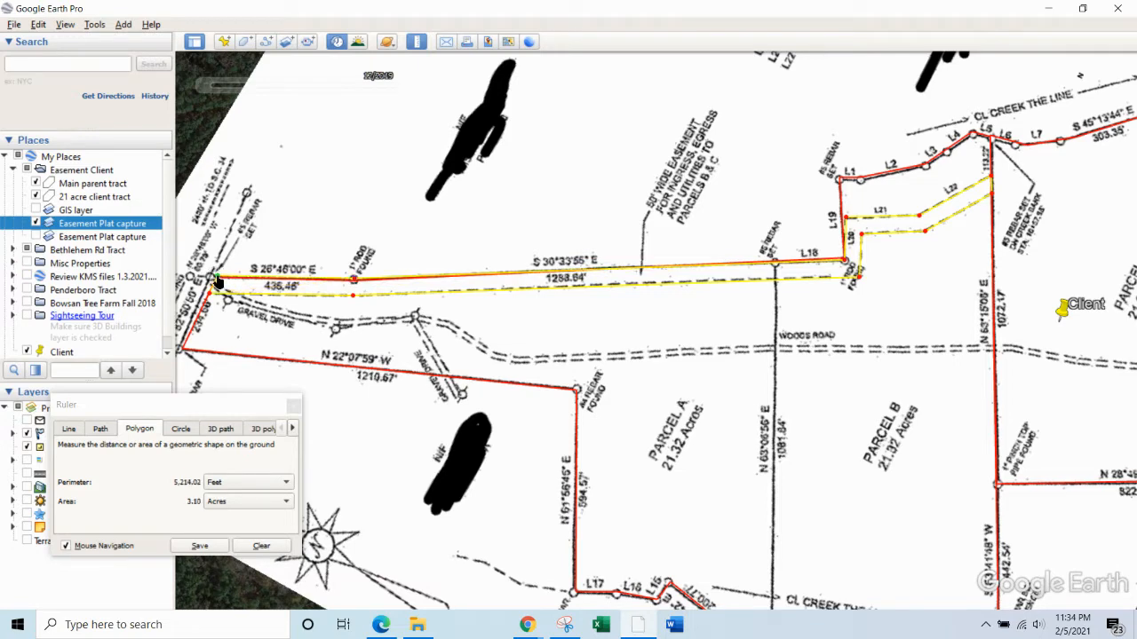
Save the traced easement polygon and move it into the Easement Client folder, directly above the first Easement Plat capture
left_click(167, 412)
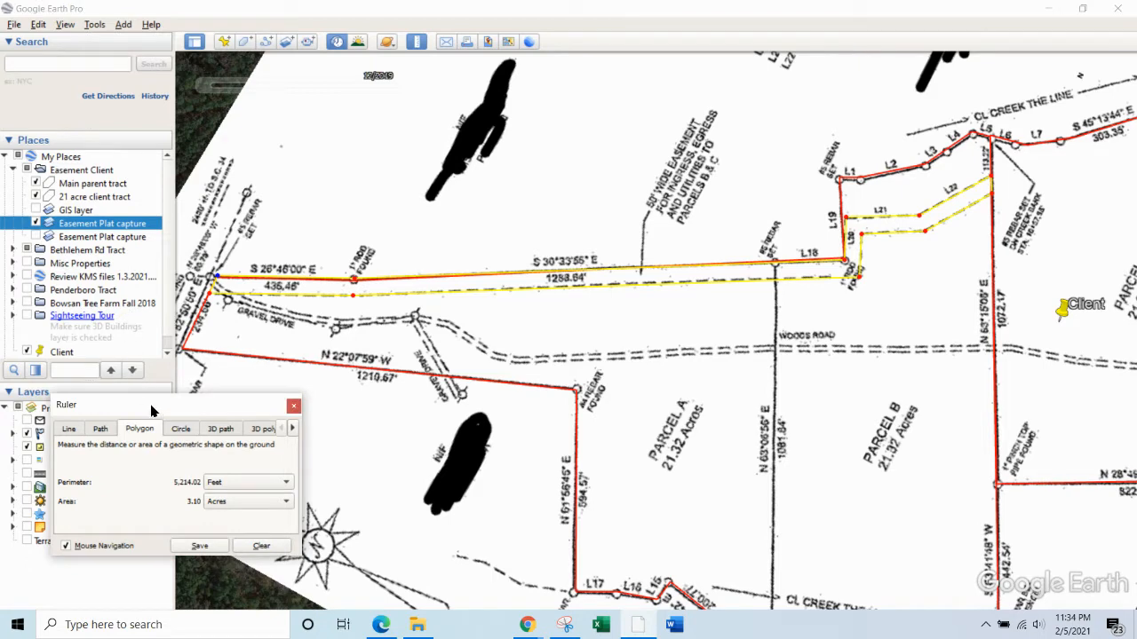
left_click_drag(151, 410, 211, 394)
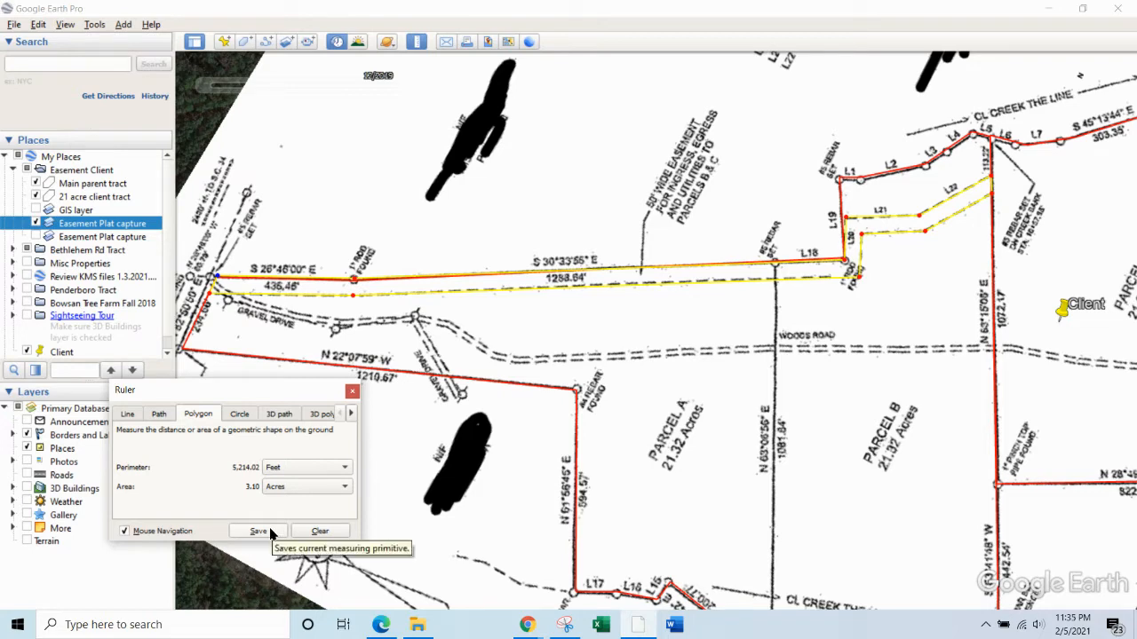
left_click(269, 532)
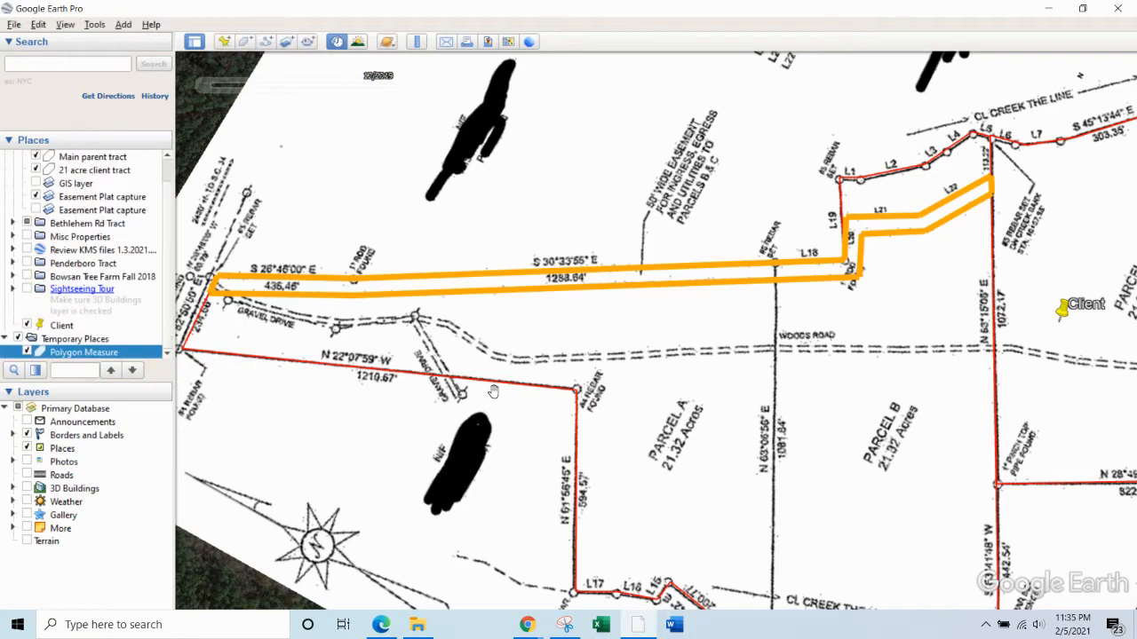
scroll(560, 379, "down", 3)
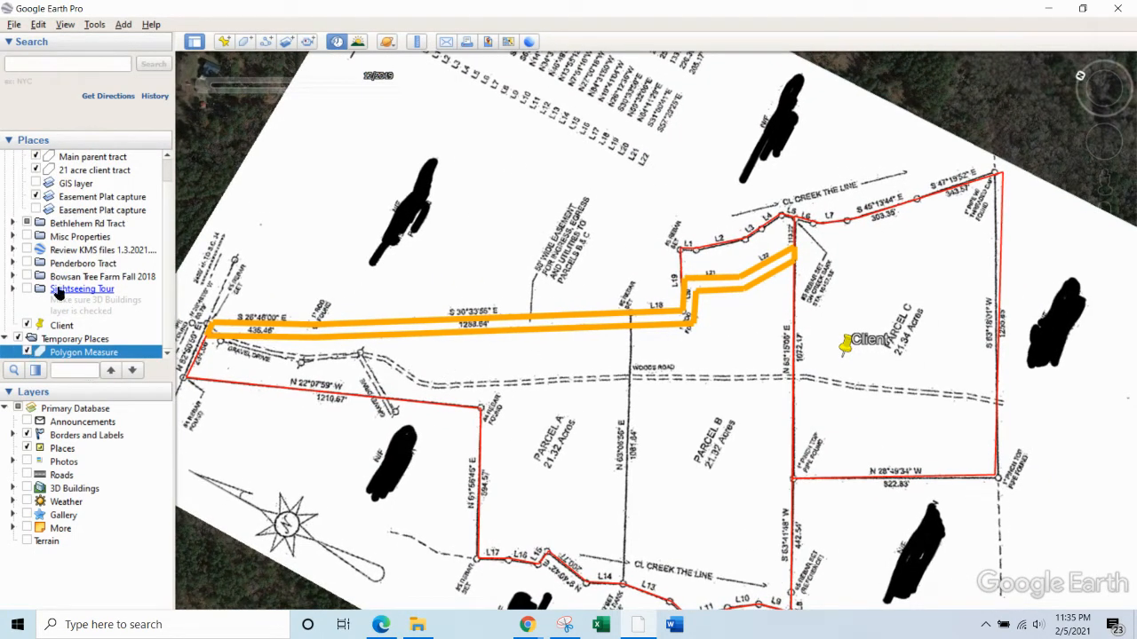
scroll(69, 273, "up", 1)
scroll(69, 331, "down", 1)
left_click_drag(62, 353, 73, 192)
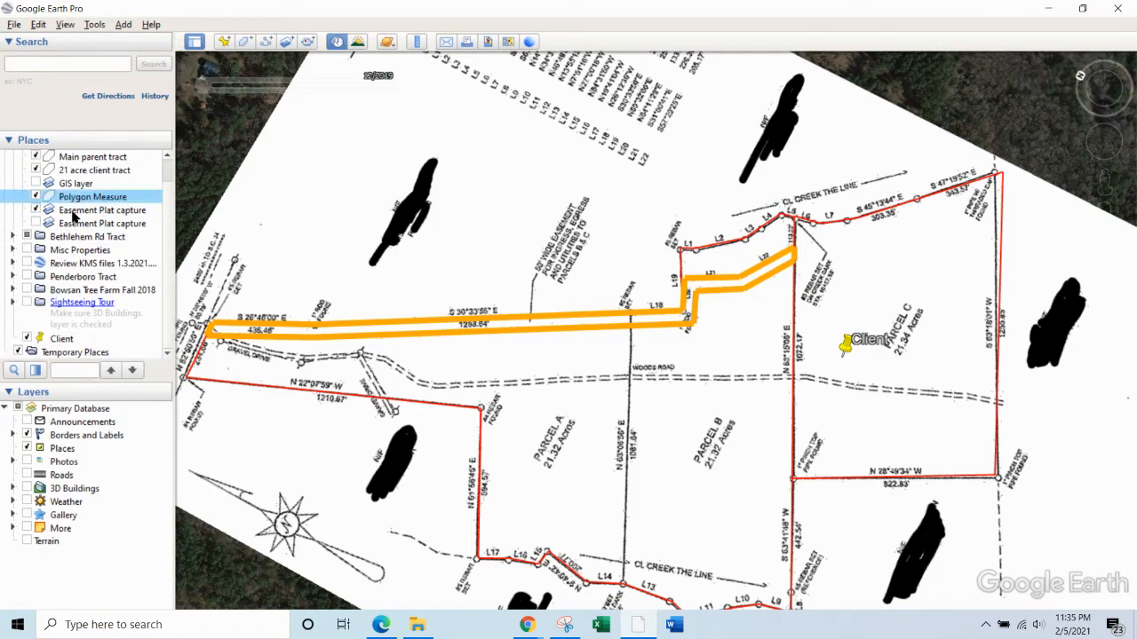
Hide the Easement Plat capture overlay and show the road end of the easement polygon on the aerial imagery
left_click(39, 211)
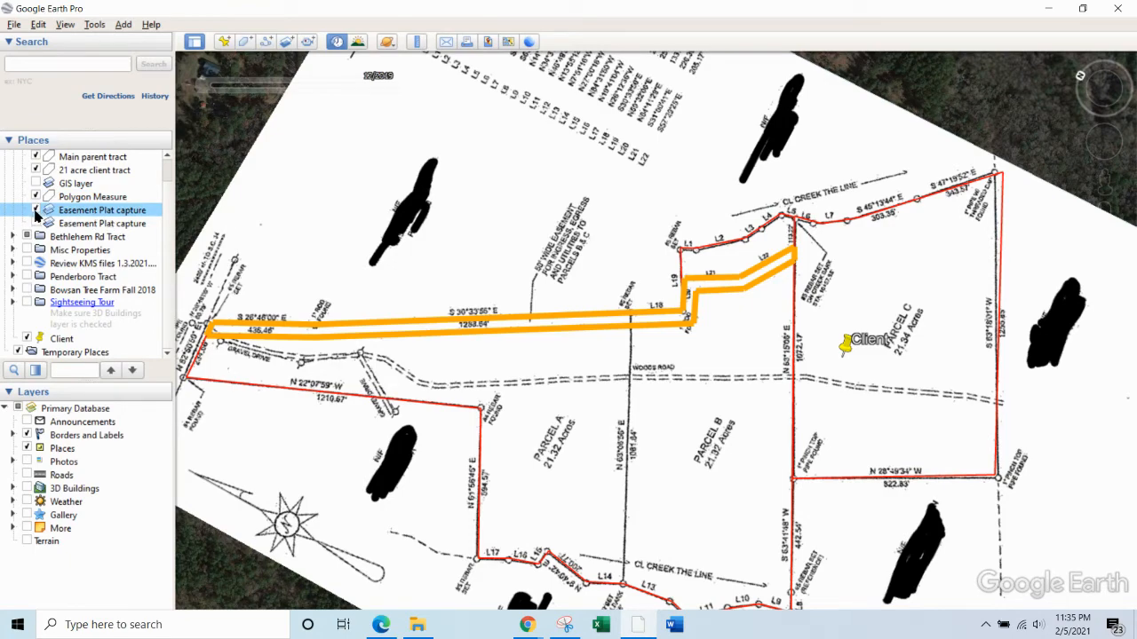
left_click(38, 210)
scroll(538, 374, "up", 3)
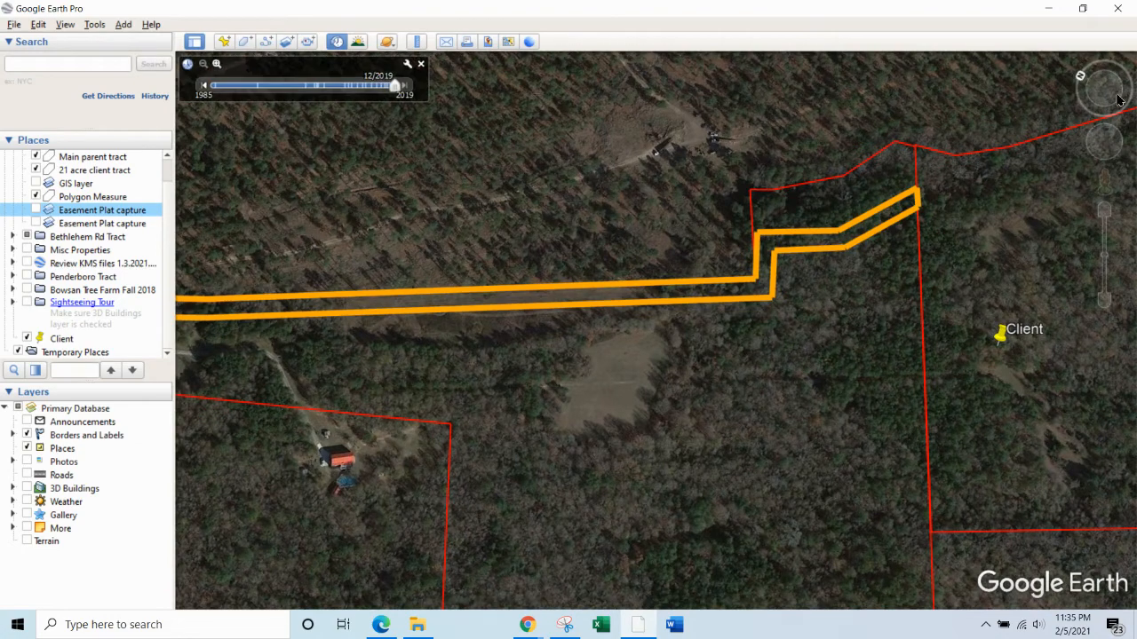
left_click(1098, 116)
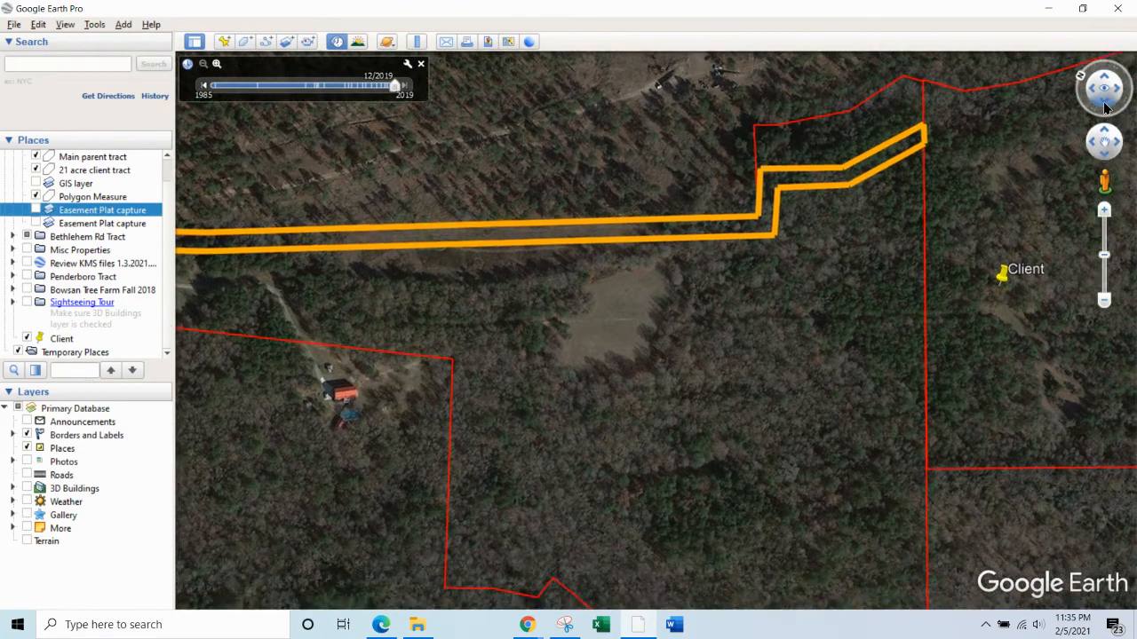
left_click_drag(750, 211, 947, 287)
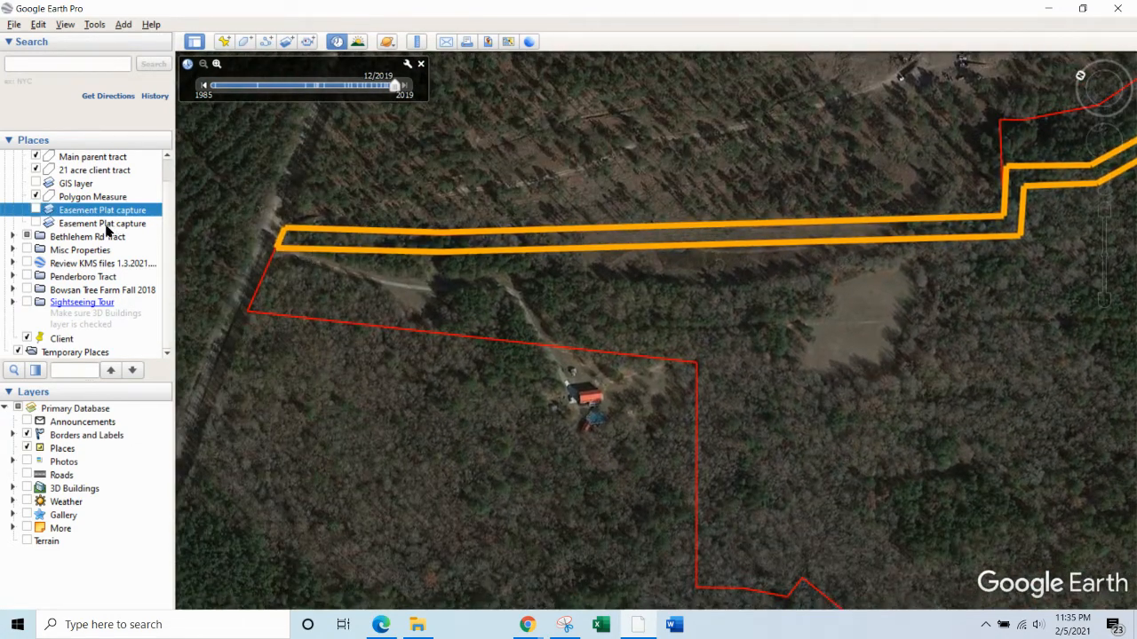
Make the saved easement polygon's outline thinner through its properties
right_click(64, 197)
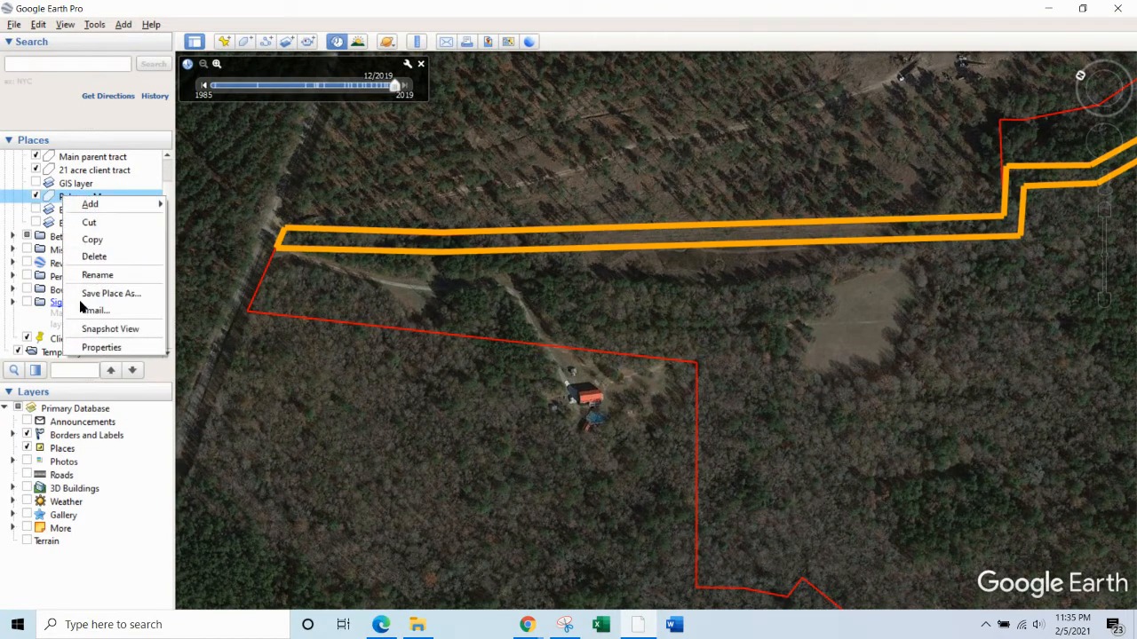
left_click(107, 345)
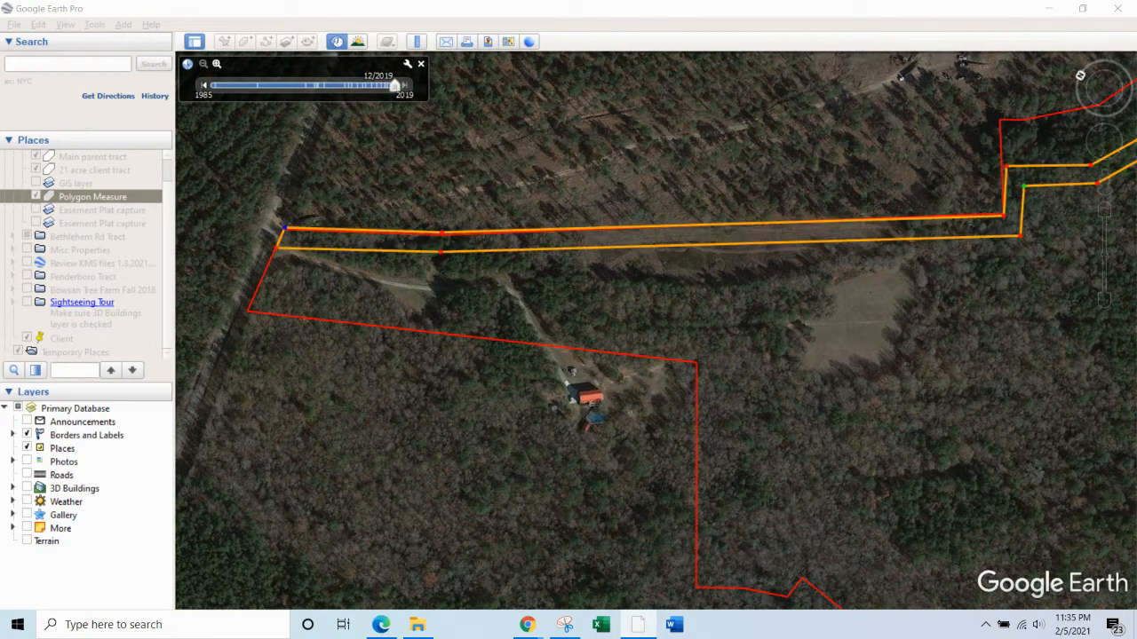
left_click(998, 504)
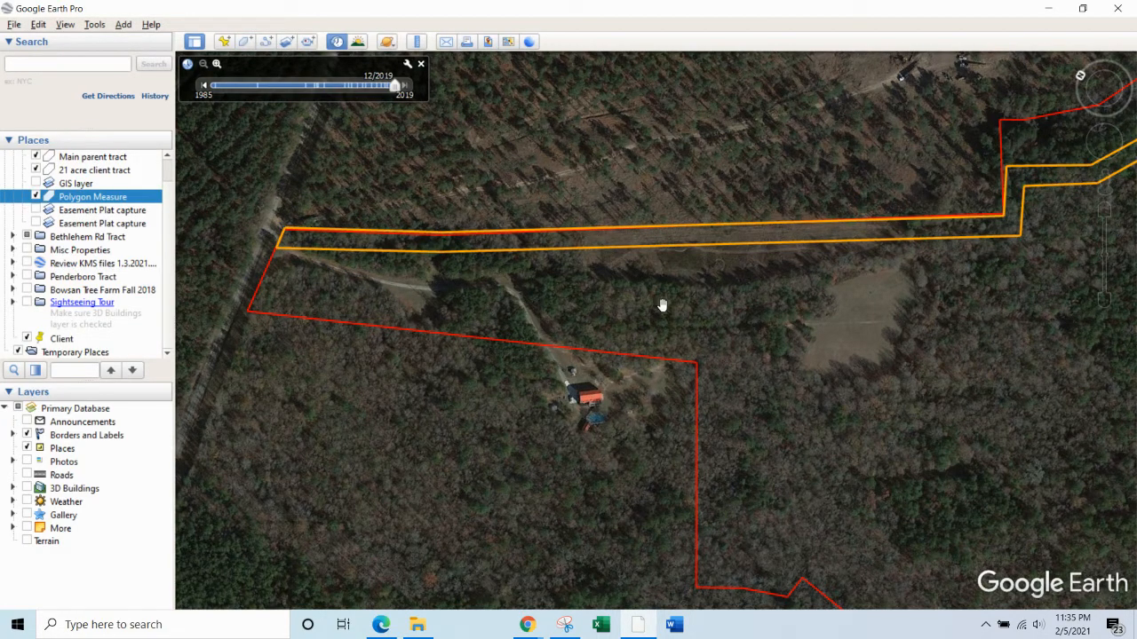
Examine the thin easement outline on the aerial imagery, from the road past the house and clearing to the client's tract
scroll(642, 275, "up", 1)
scroll(642, 275, "up", 2)
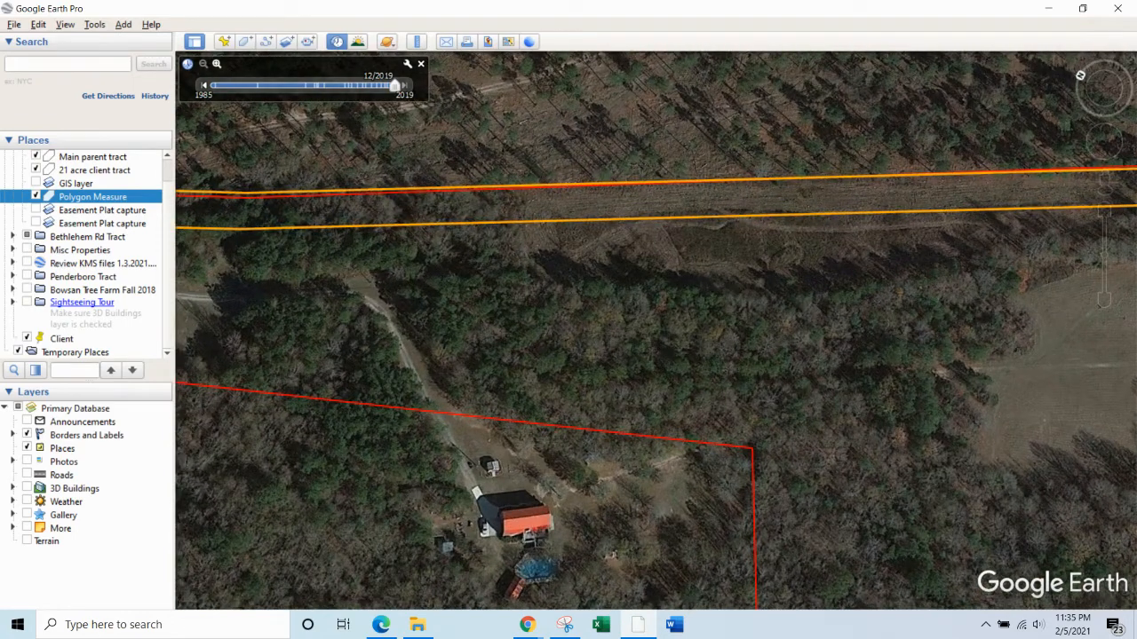
left_click(1105, 107)
scroll(918, 203, "down", 2)
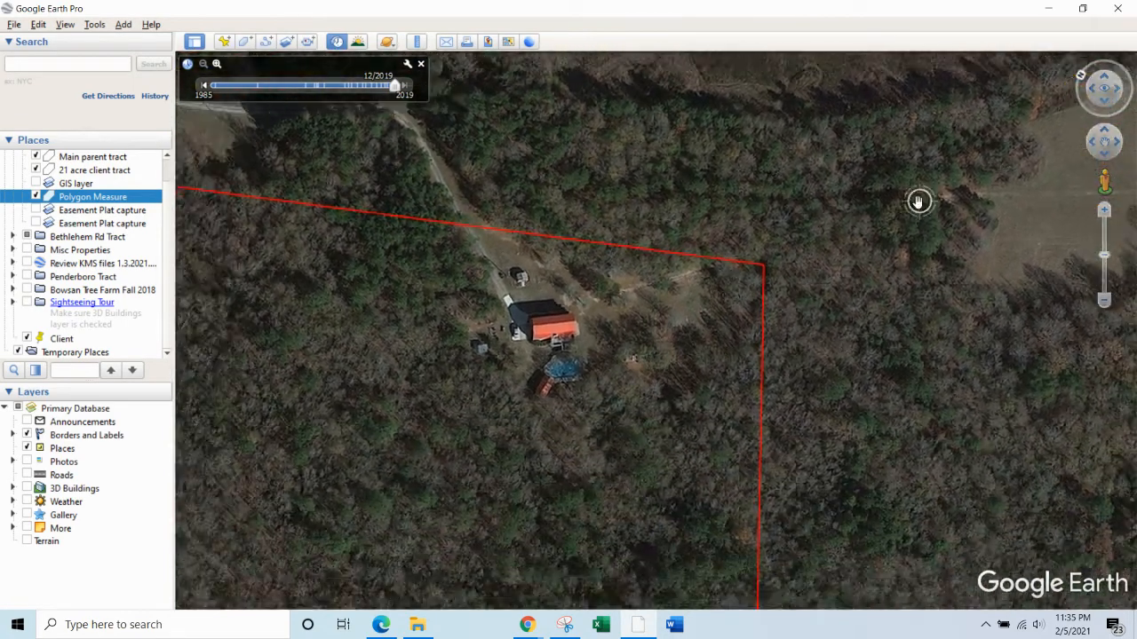
left_click_drag(814, 145, 753, 386)
scroll(752, 386, "down", 2)
left_click_drag(739, 309, 580, 261)
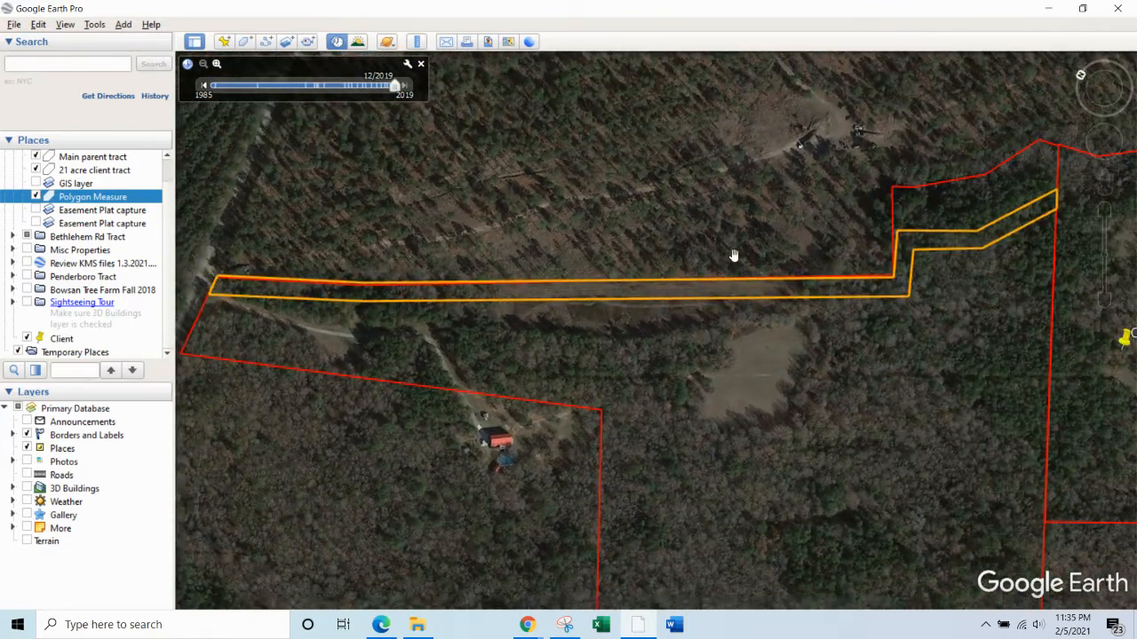
Check the easement polygon against the second Easement Plat capture, hide that overlay, and show the first one
left_click(36, 224)
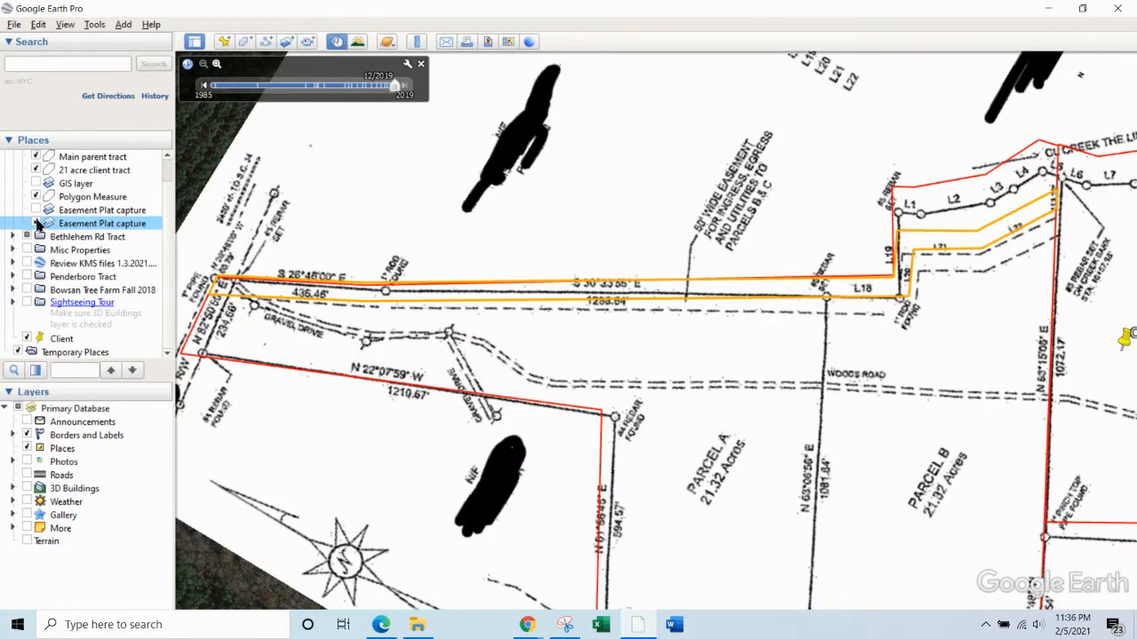
left_click(36, 224)
left_click(36, 211)
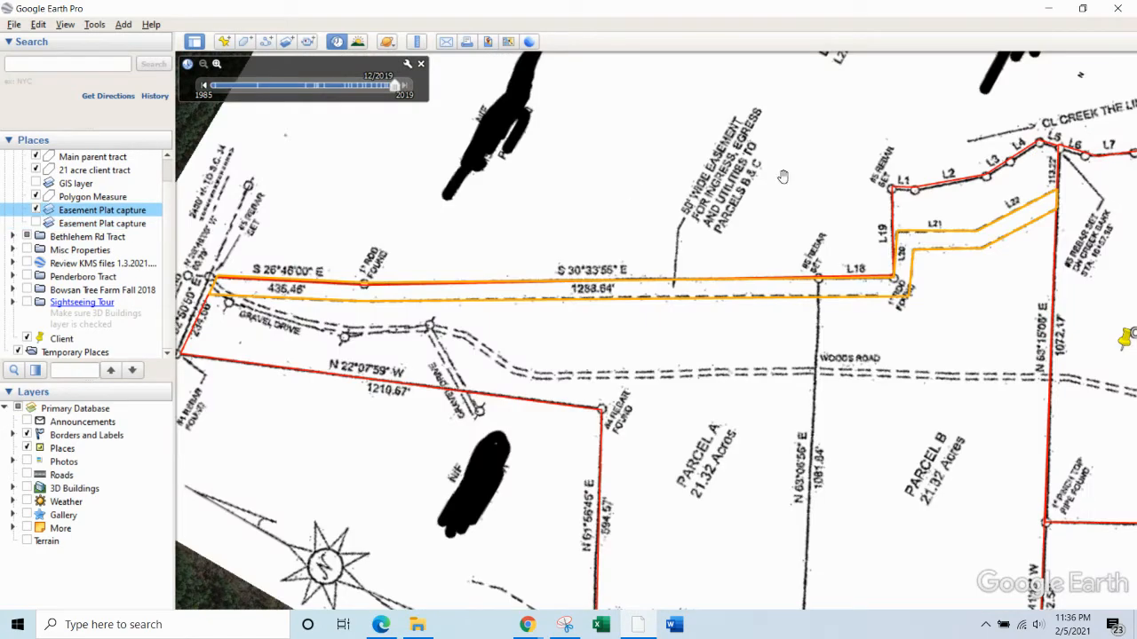
Examine how the easement polygon and red boundaries fit the whole plat across Parcels A, B and C
scroll(846, 380, "down", 2)
left_click_drag(845, 380, 637, 292)
scroll(704, 236, "down", 2)
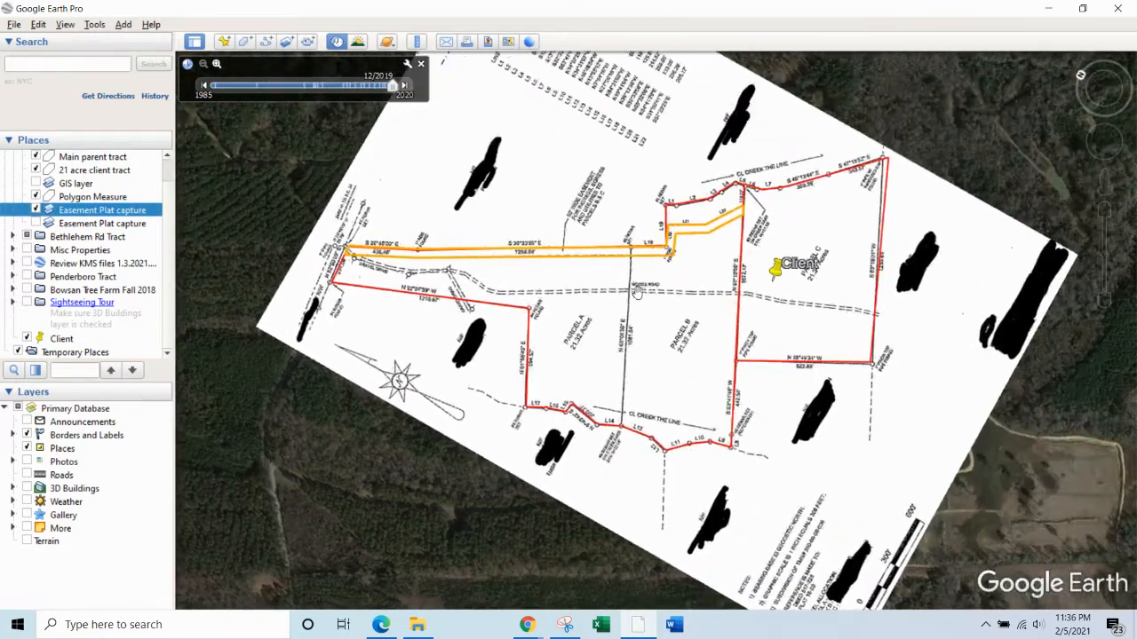
left_click(1105, 103)
left_click_drag(794, 217, 743, 268)
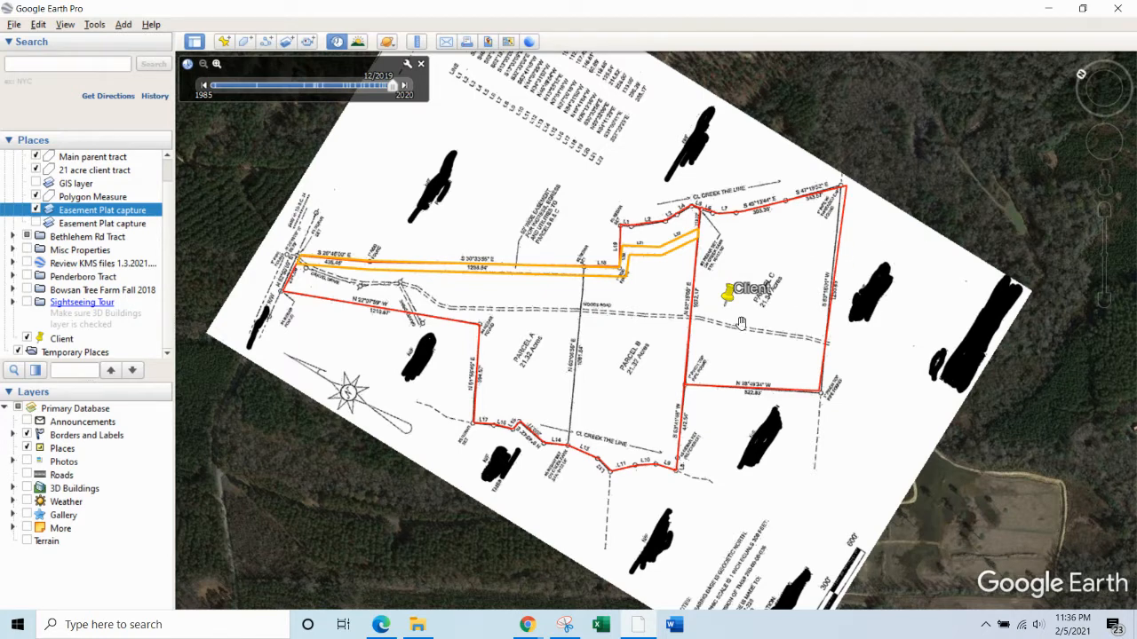
scroll(576, 306, "up", 2)
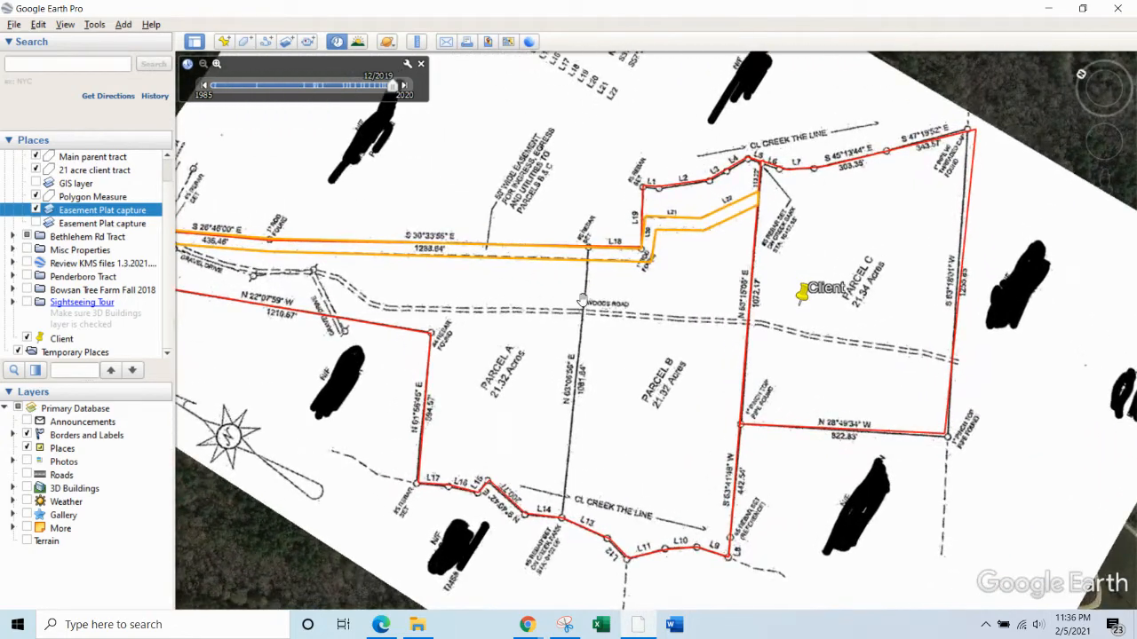
left_click(1103, 103)
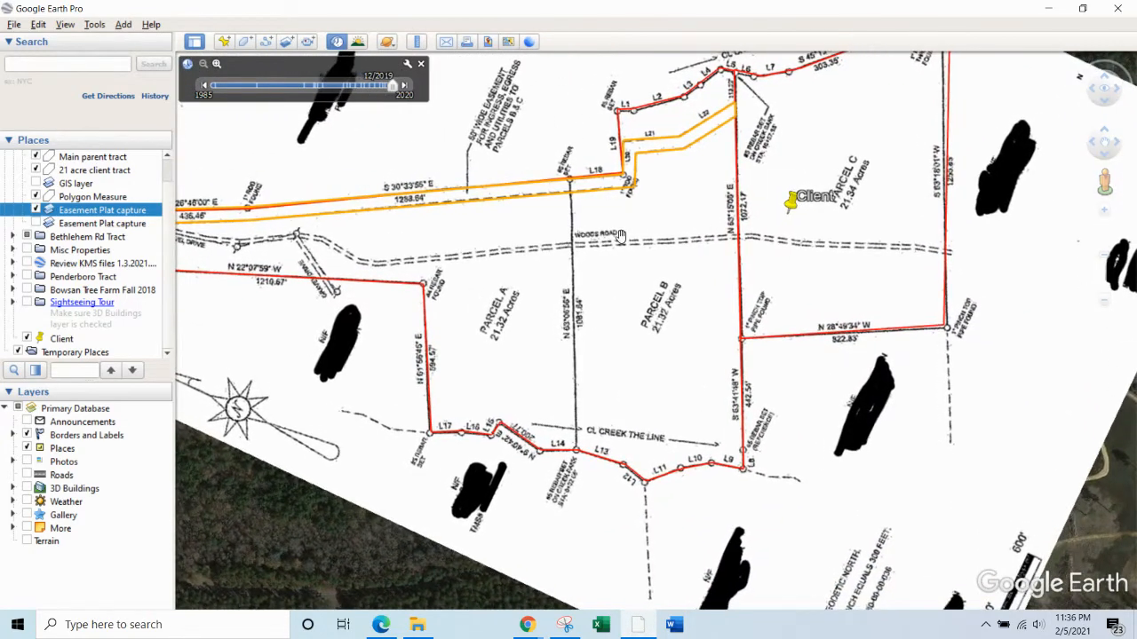
scroll(406, 346, "down", 2)
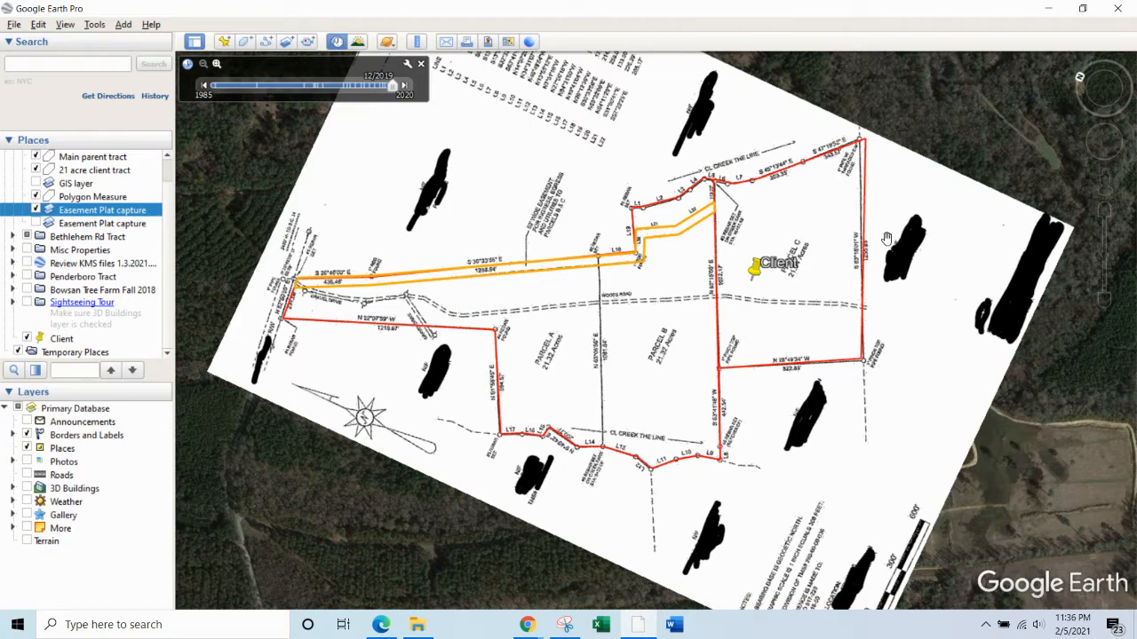
left_click(1106, 107)
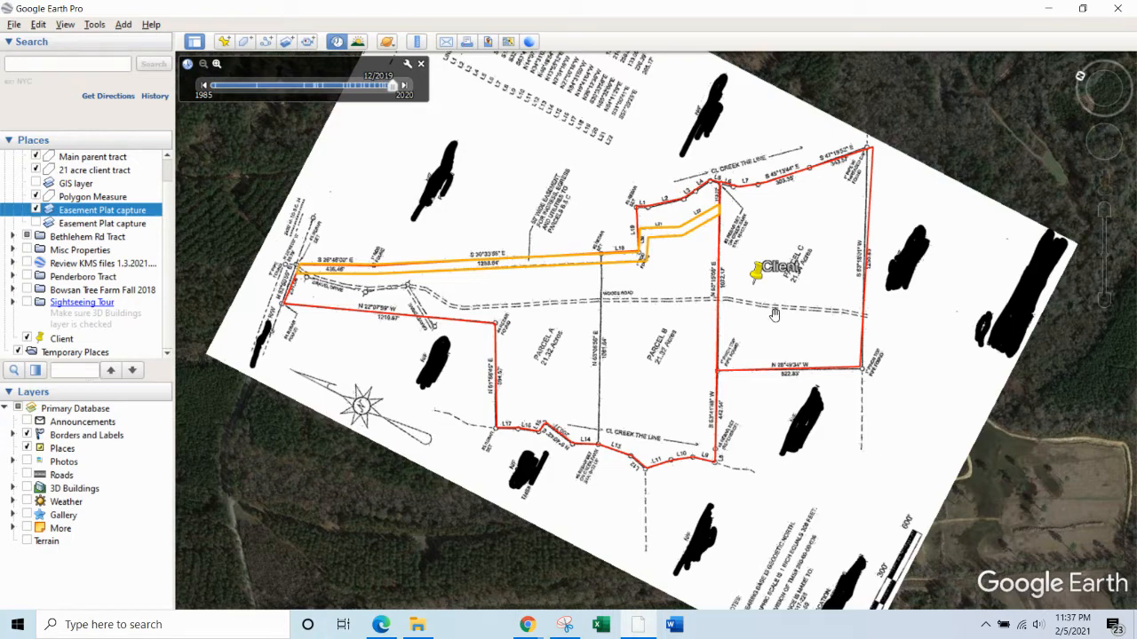
Minimize Google Earth Pro and bring up the Chrome window with the Bowsan Land and Outdoor website
left_click(1048, 9)
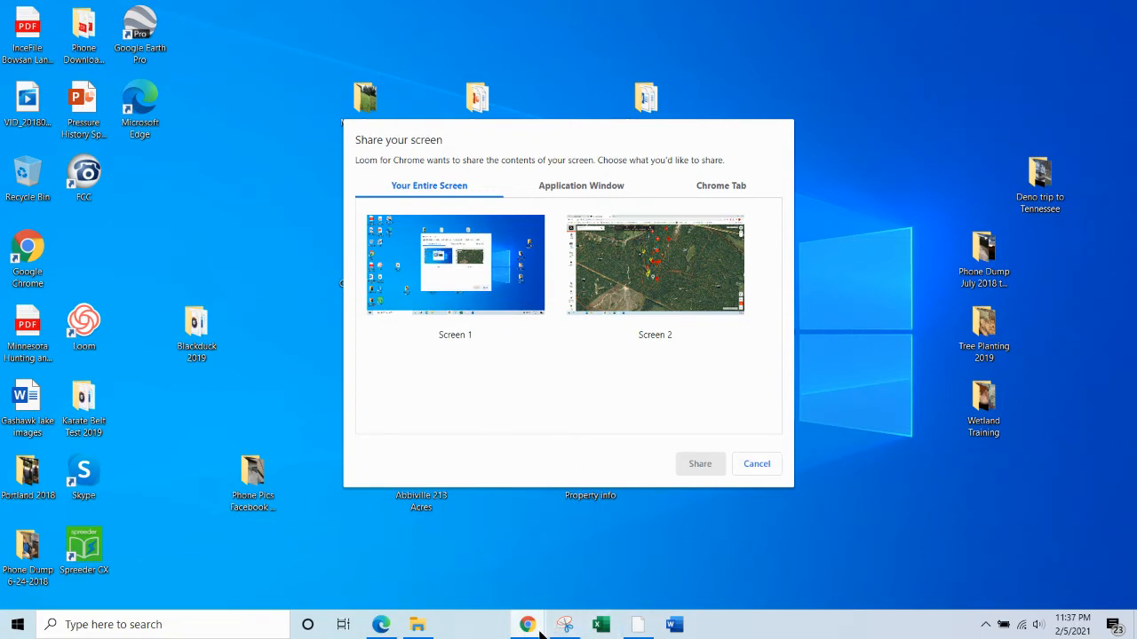
mouse_move(536, 630)
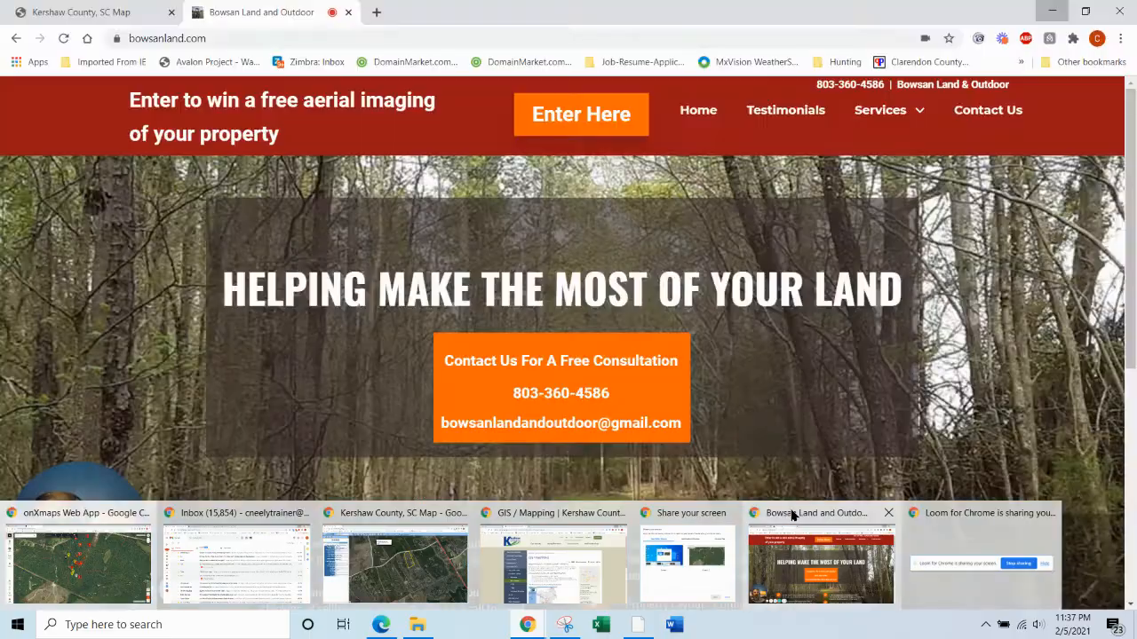